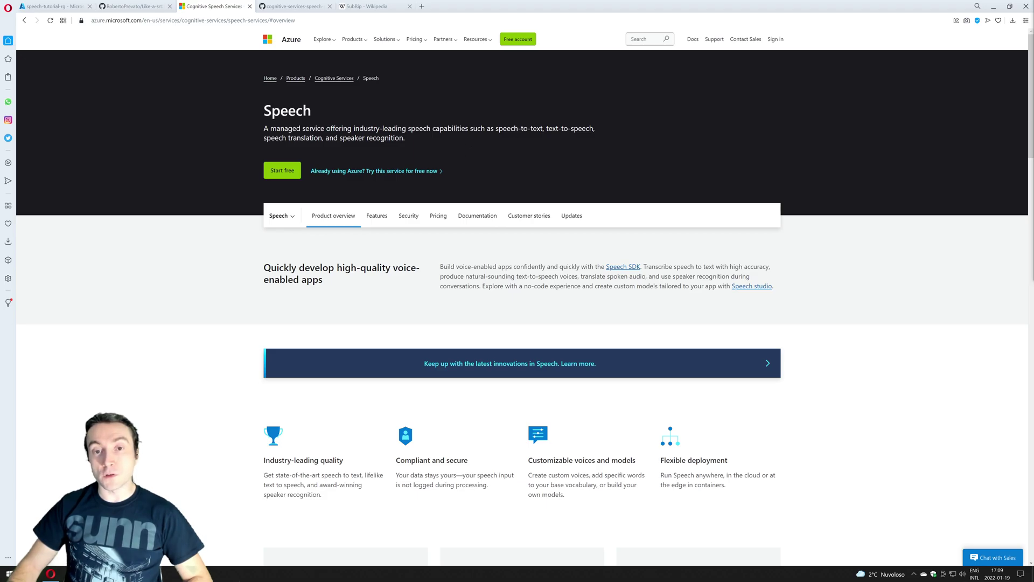
Highlight 'speech-to-text' in the Speech overview, then switch to the GitHub speech_sample.py tab
left_click_drag(495, 129, 542, 128)
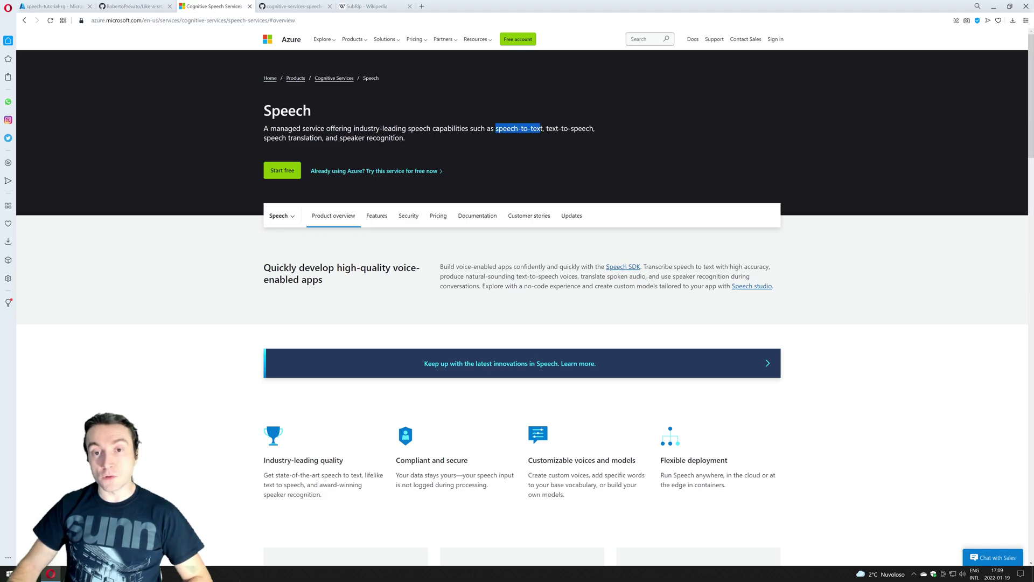
left_click(489, 146)
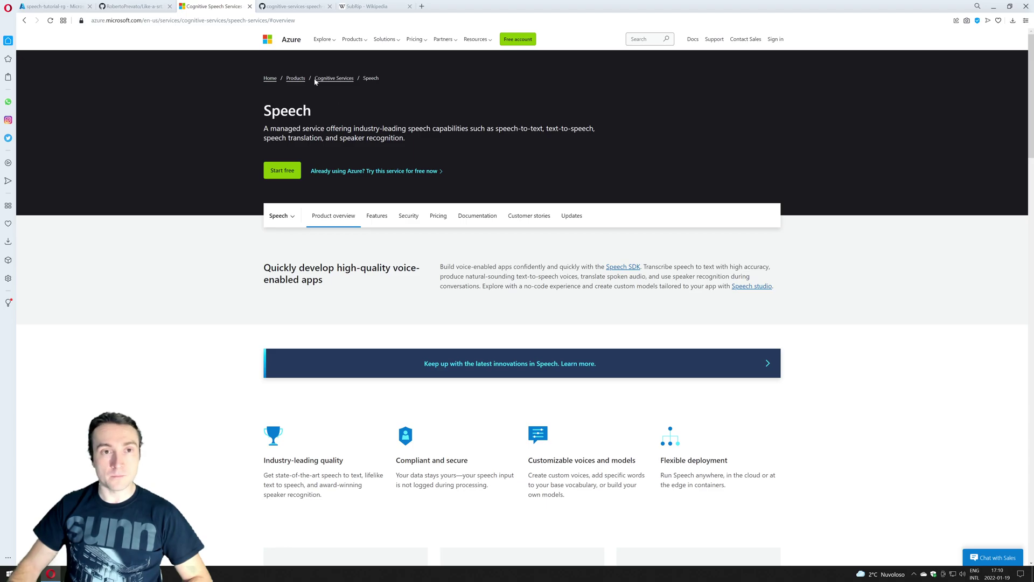
left_click(292, 7)
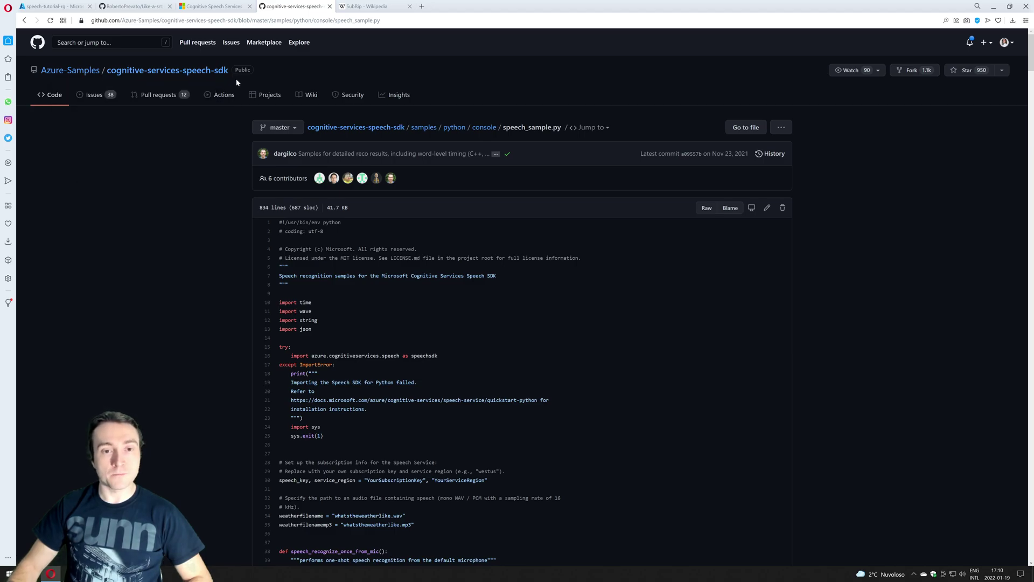
scroll(364, 295, "down", 2)
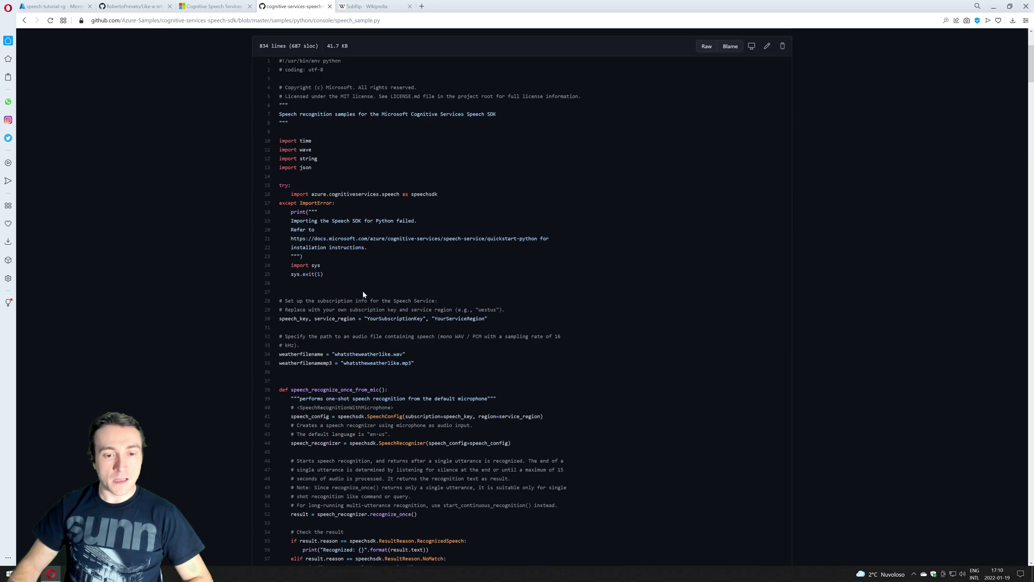
Switch to the Azure portal tab showing the speech-tutorial-rg resource group
left_click(57, 7)
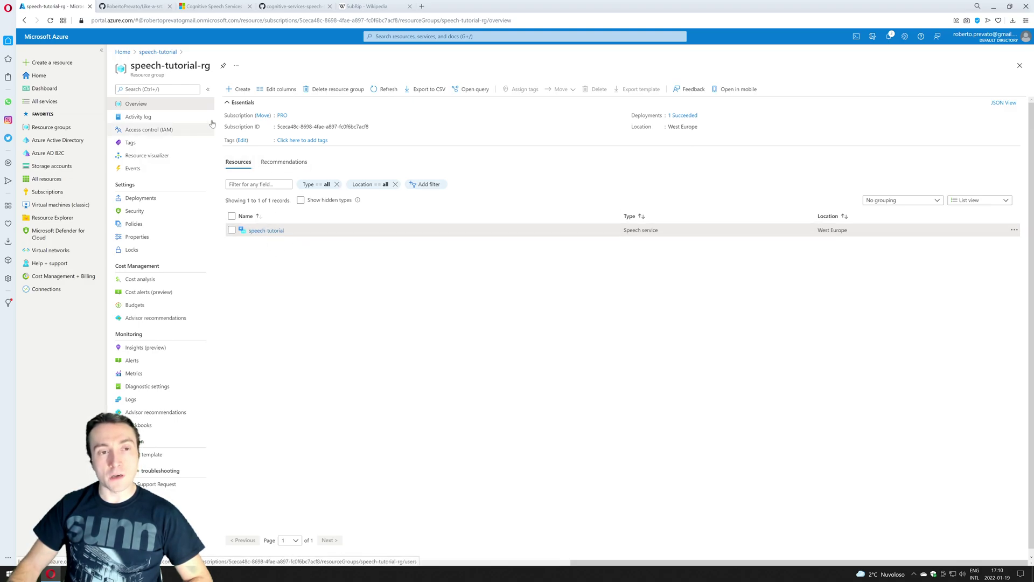
Start creating a resource, then go back to speech-tutorial through the breadcrumb link
left_click(239, 89)
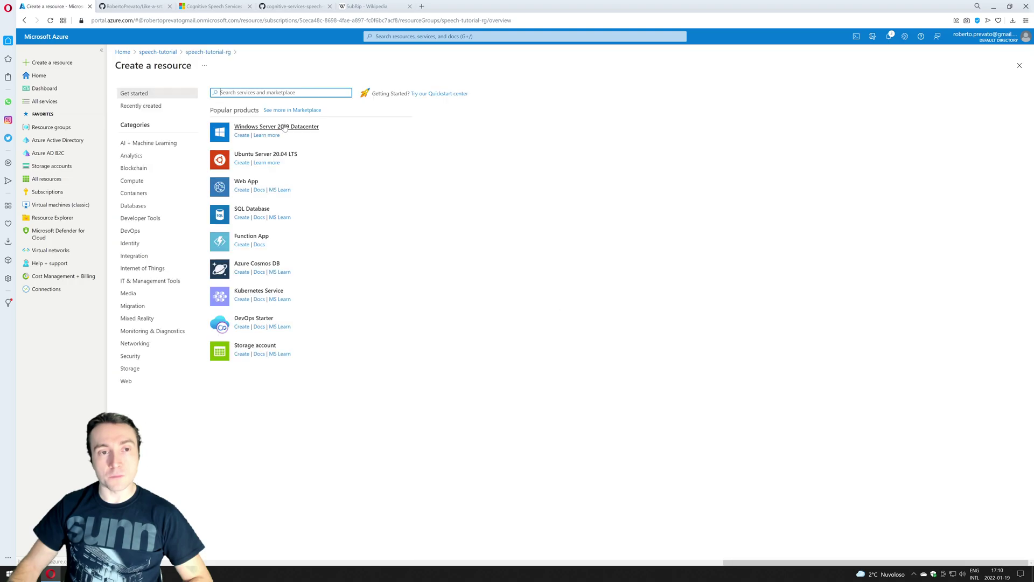
type("speech")
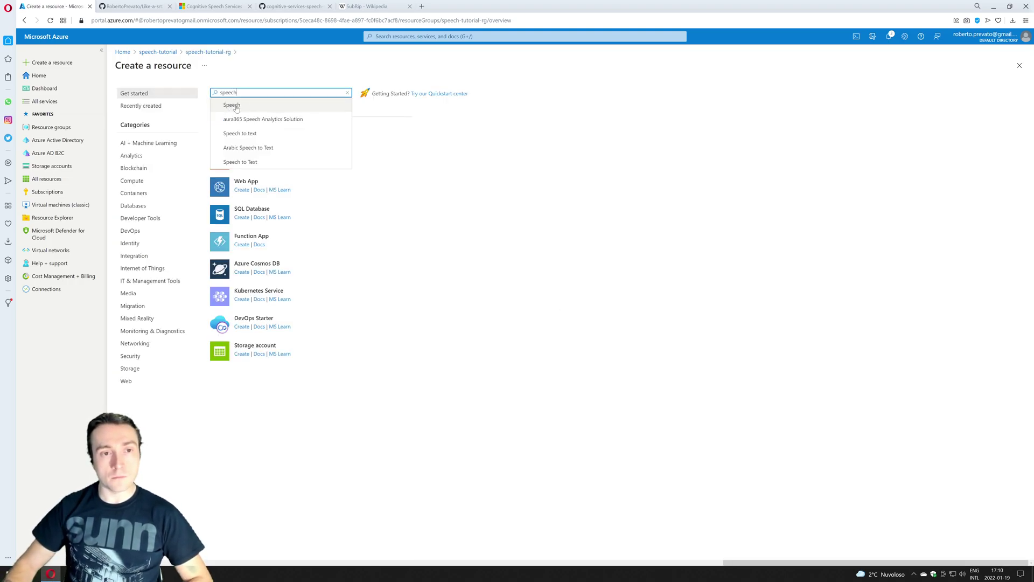
left_click(158, 51)
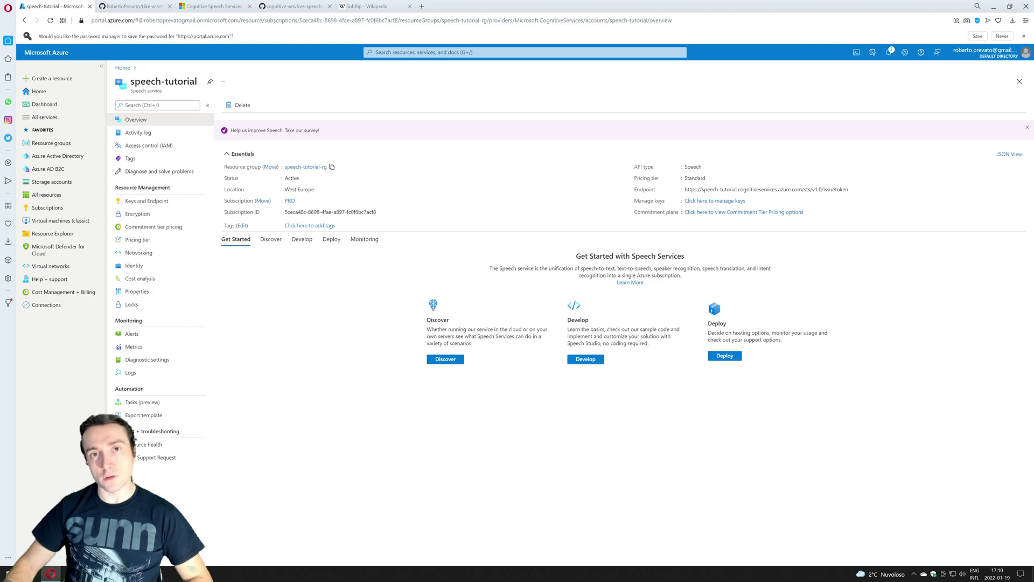
In a new PowerShell console, change to temp\speech-poc and list its contents
left_click(121, 574)
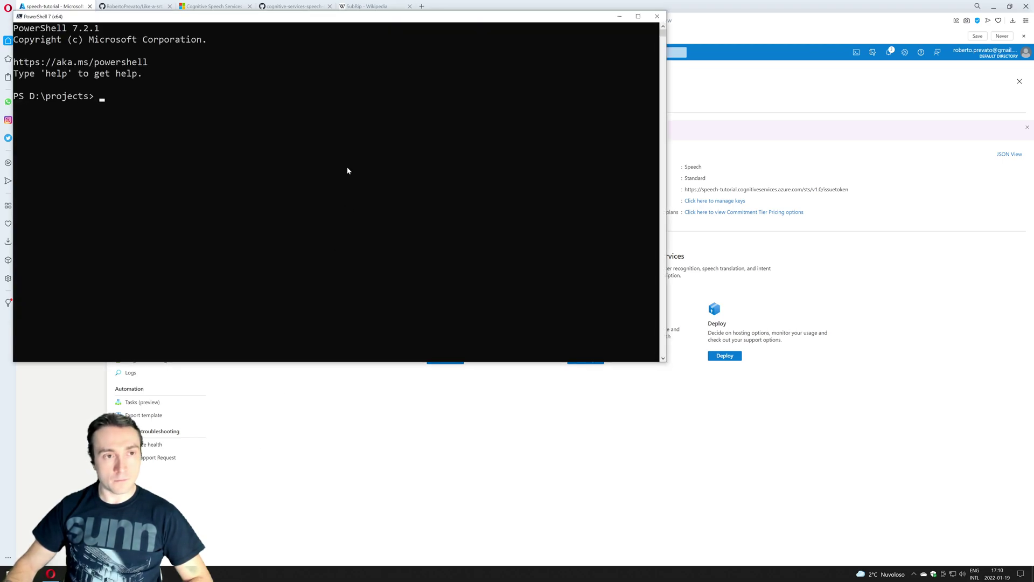
type("cd temp")
key("Tab")
type("spee")
key("Tab")
key("Return")
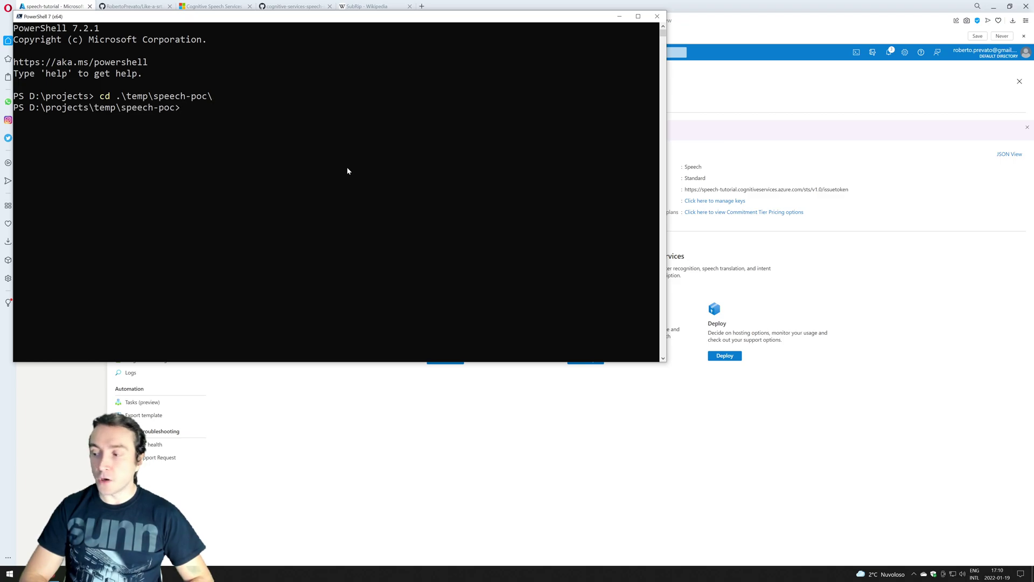
type("dir")
key("Return")
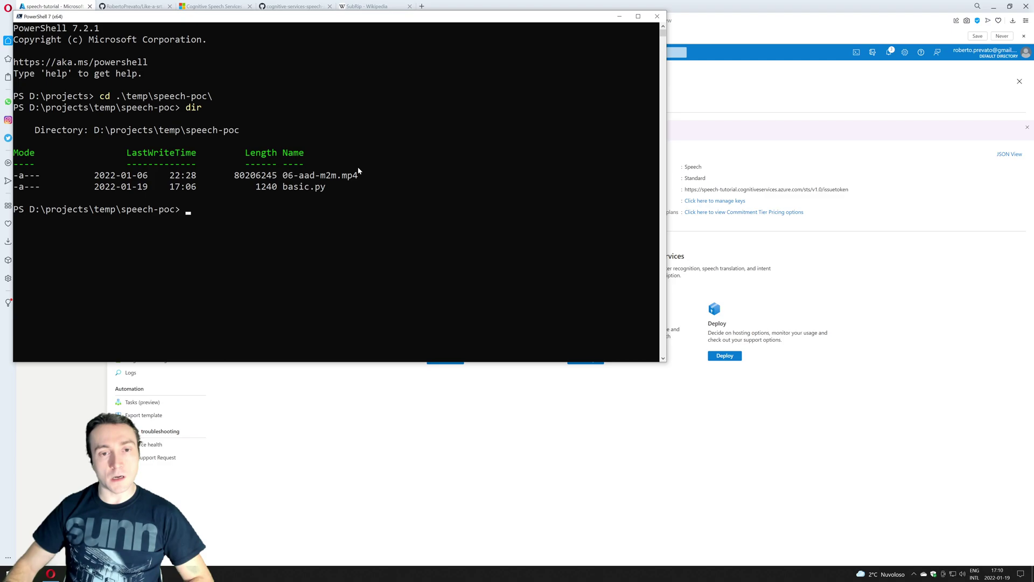
Copy the name 06-aad-m2m.mp4 and run py -3.9 -m venv venv
left_click_drag(358, 176, 282, 176)
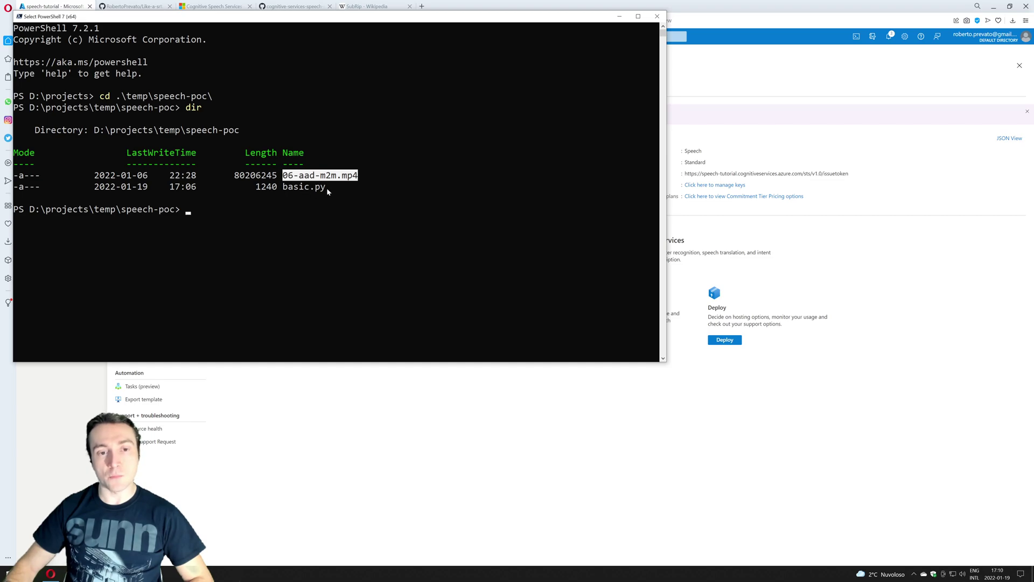
right_click(374, 216)
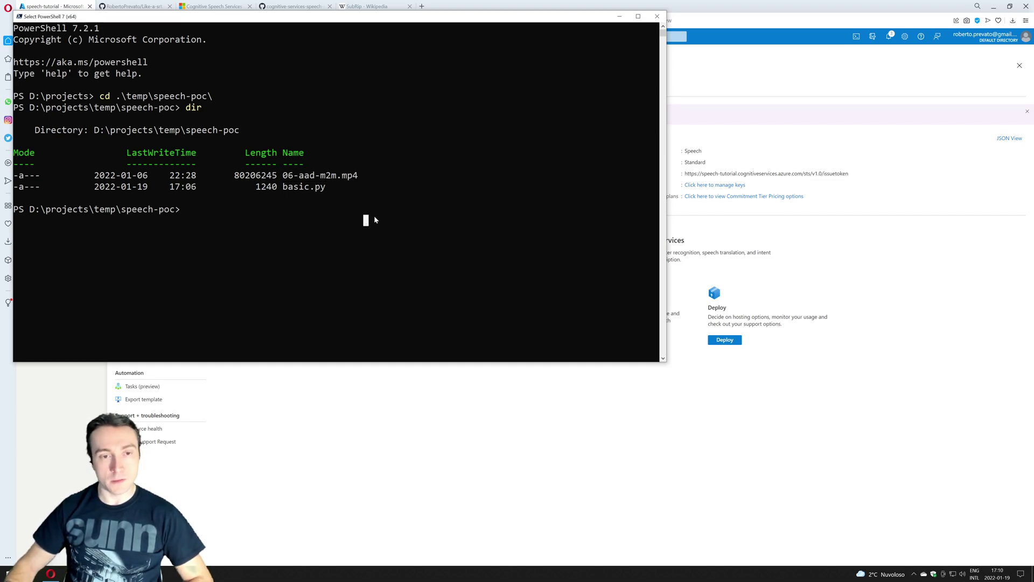
type("py ")
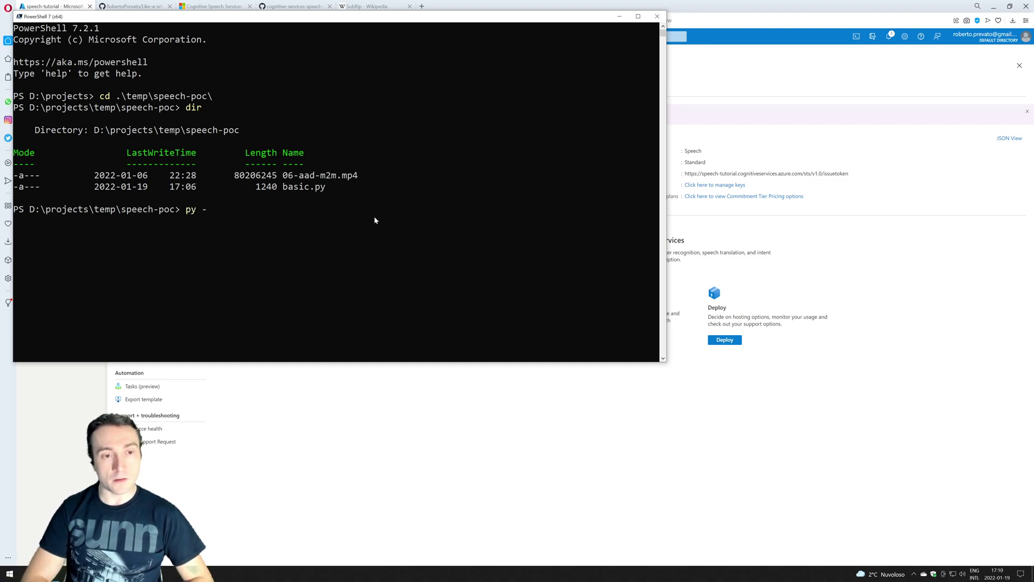
type("-m")
key("Left")
key("Left")
key("Left")
type("3.9")
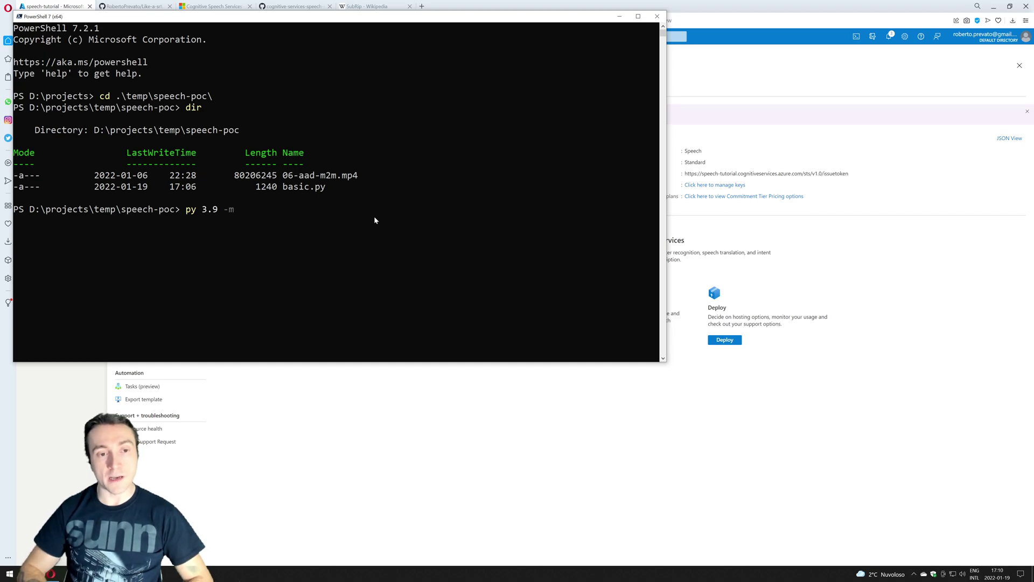
key("Left")
key("Left")
key("Left")
type("-")
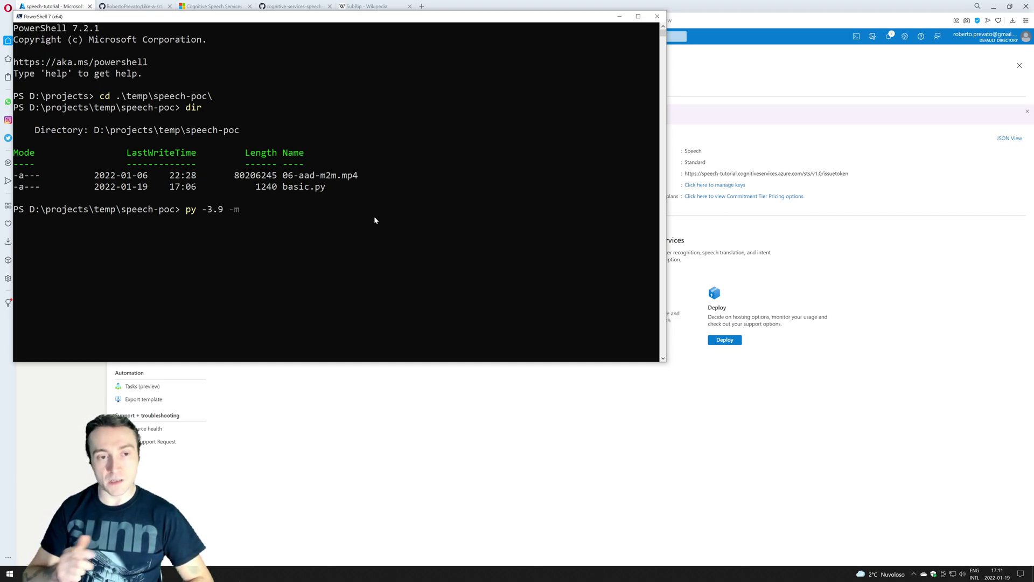
key("End")
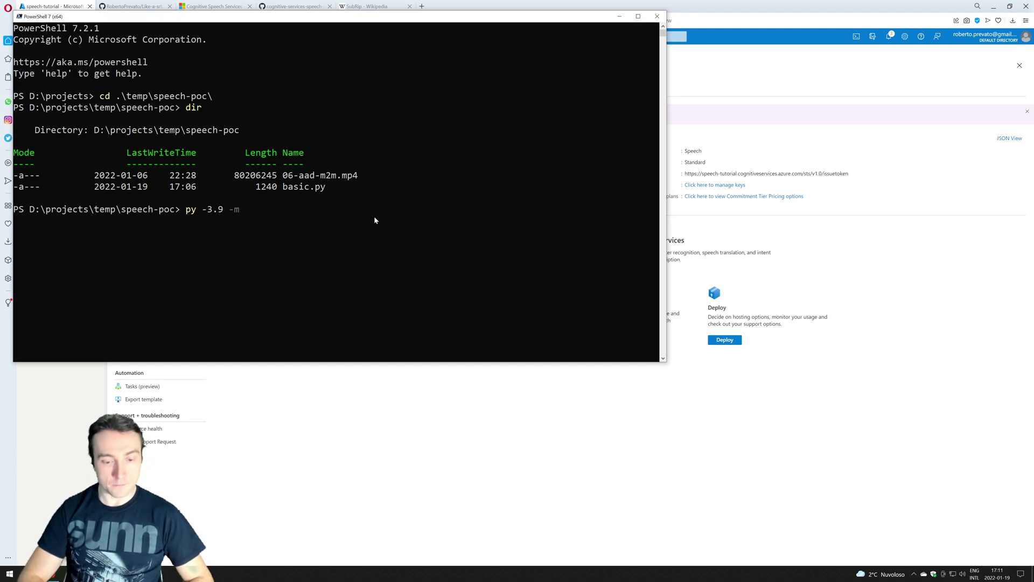
type(" venv venv")
key("Return")
Maximize PowerShell, run .\venv\Scripts\activate, pip install azure-cognitiveservices-speech, then run code
key("super+Up")
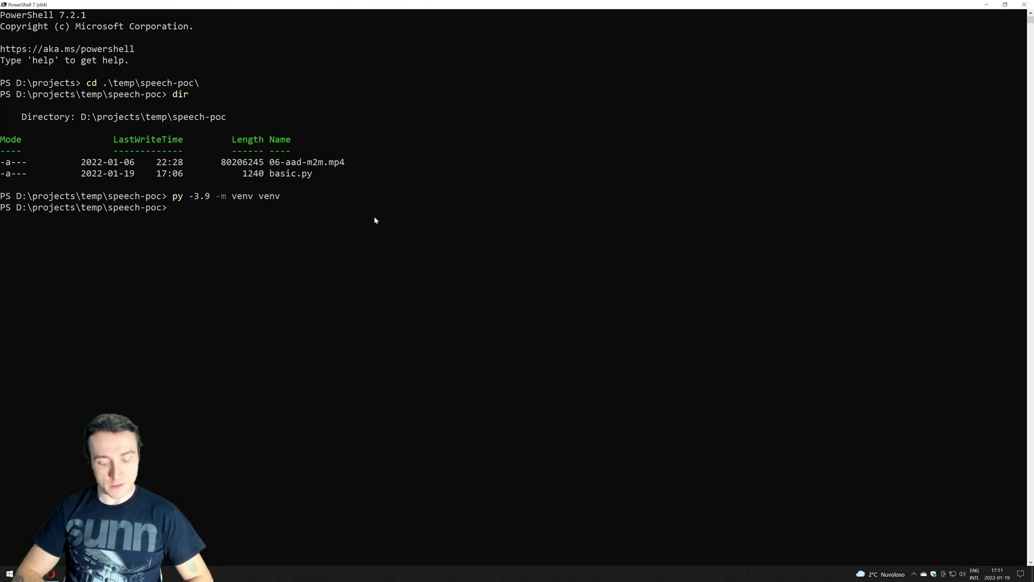
type("venv\\S")
key("Tab")
type("ac")
key("Tab")
key("Return")
type("pip install azure-cognitiveservices-speech")
key("Return")
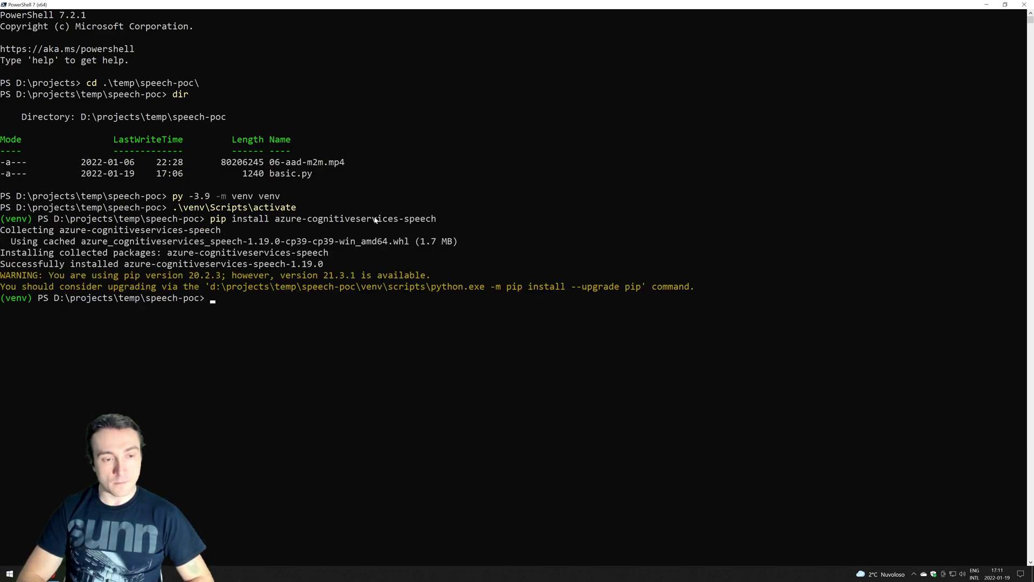
type("code .")
key("Return")
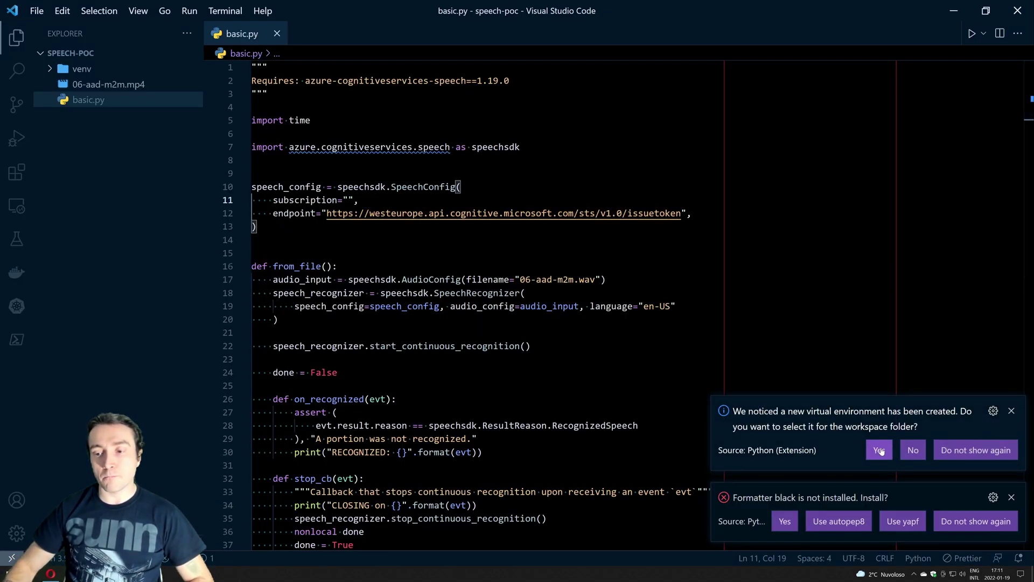
Accept the venv prompt and set Python: Select Interpreter to Python 3.9.0 ('venv')
left_click(879, 449)
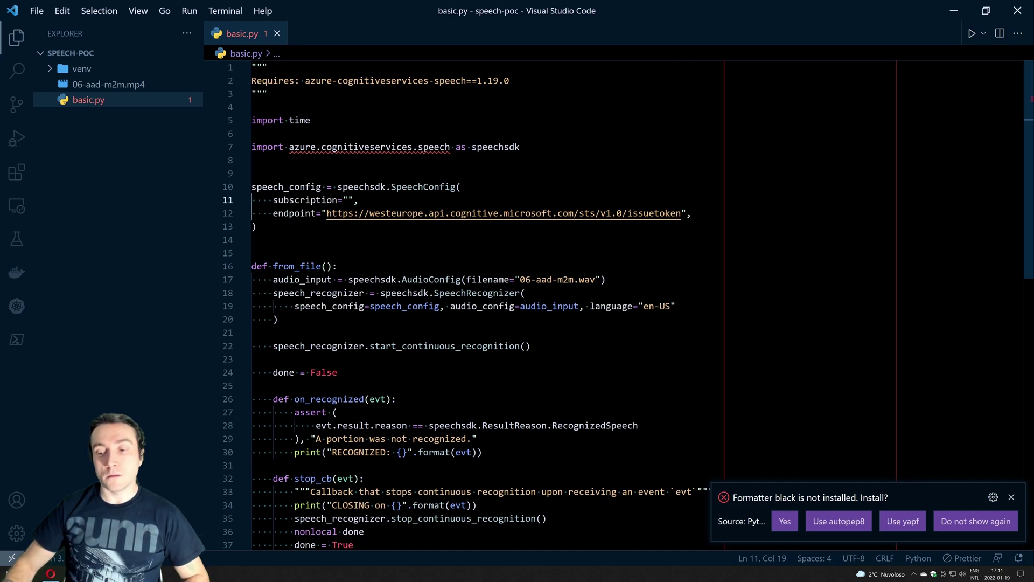
left_click(460, 185)
key("ctrl+shift+p")
key("Return")
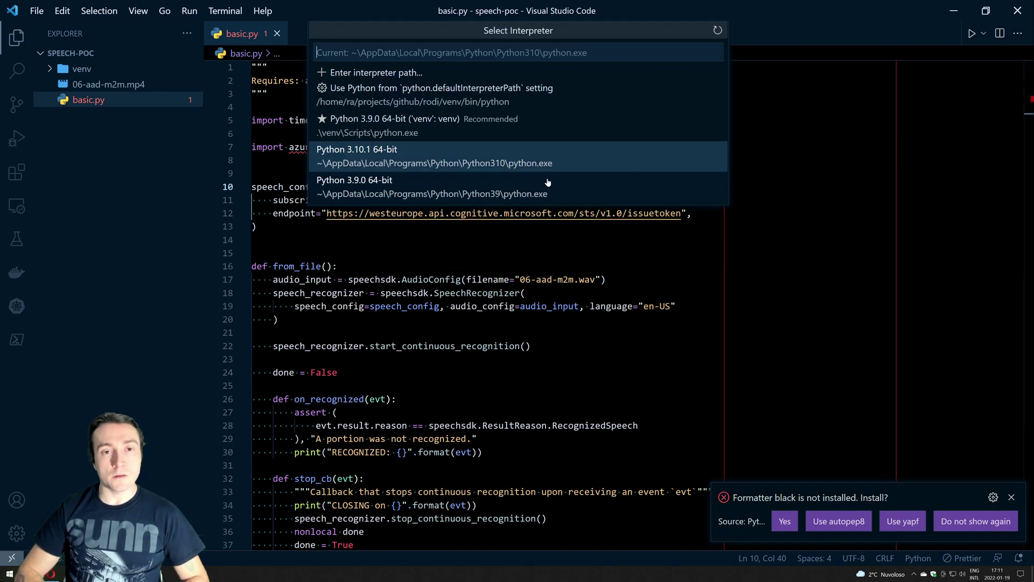
key("Up")
key("Return")
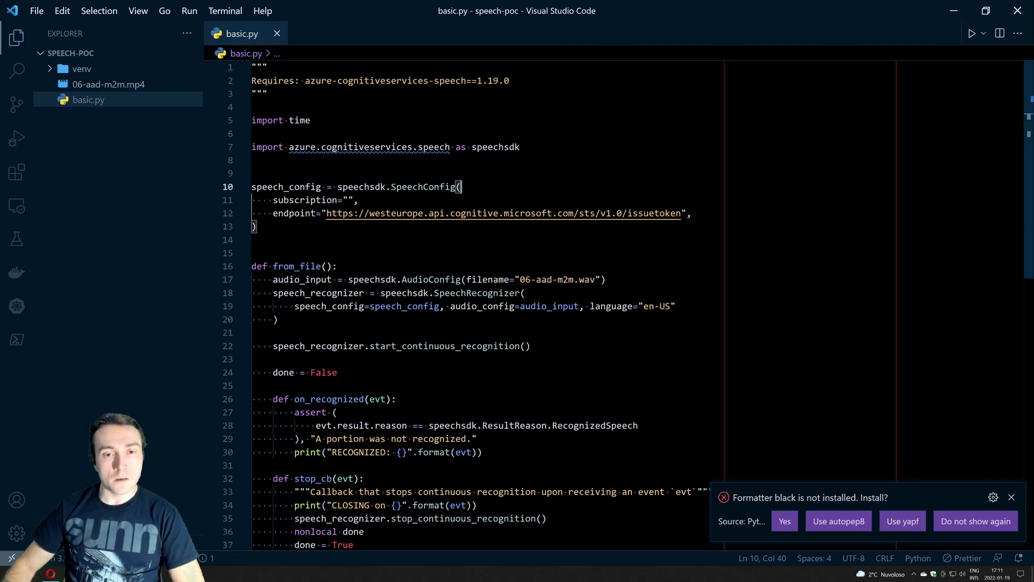
key("Up")
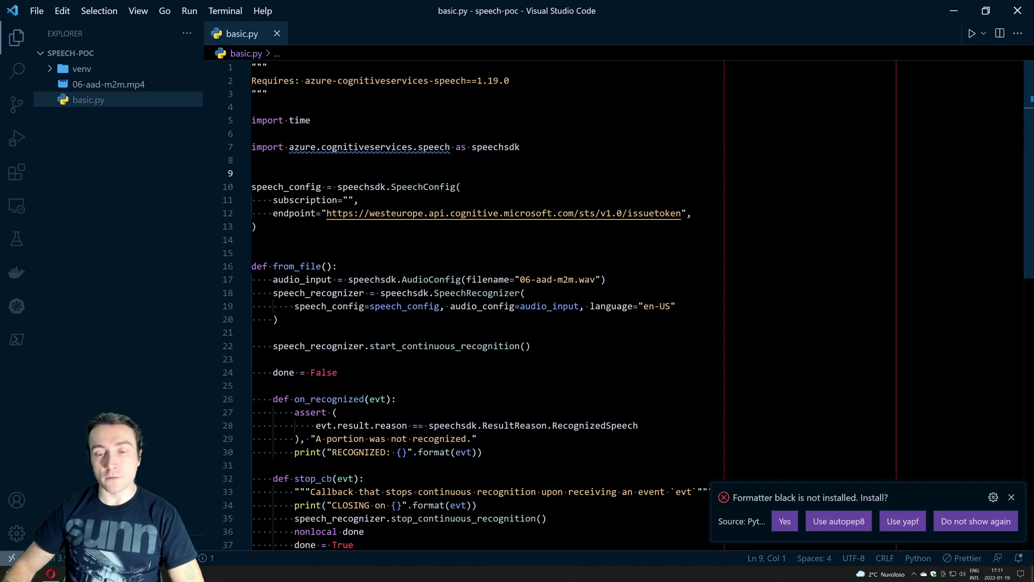
left_click(416, 239)
mouse_move(361, 187)
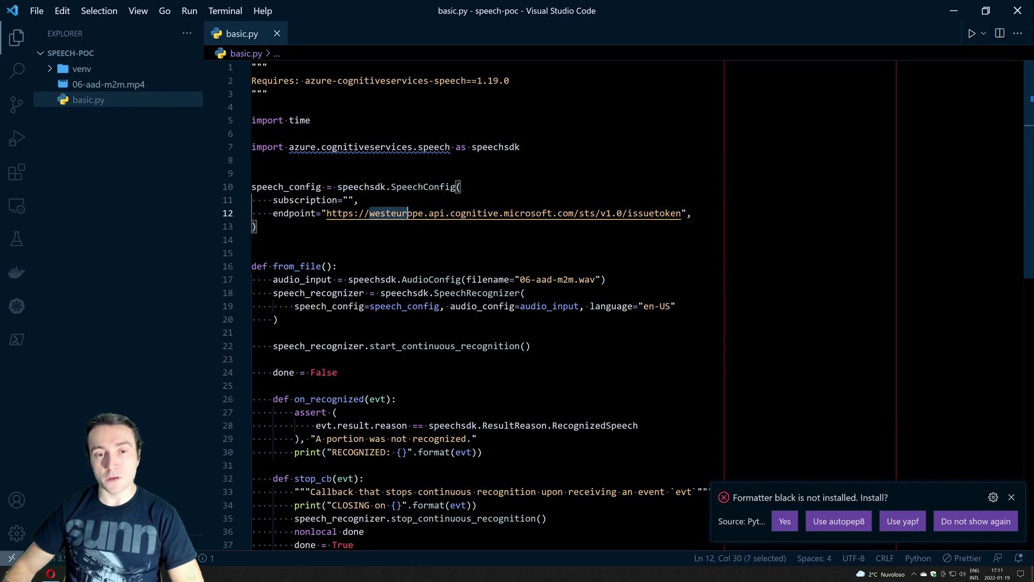
left_click_drag(369, 214, 424, 214)
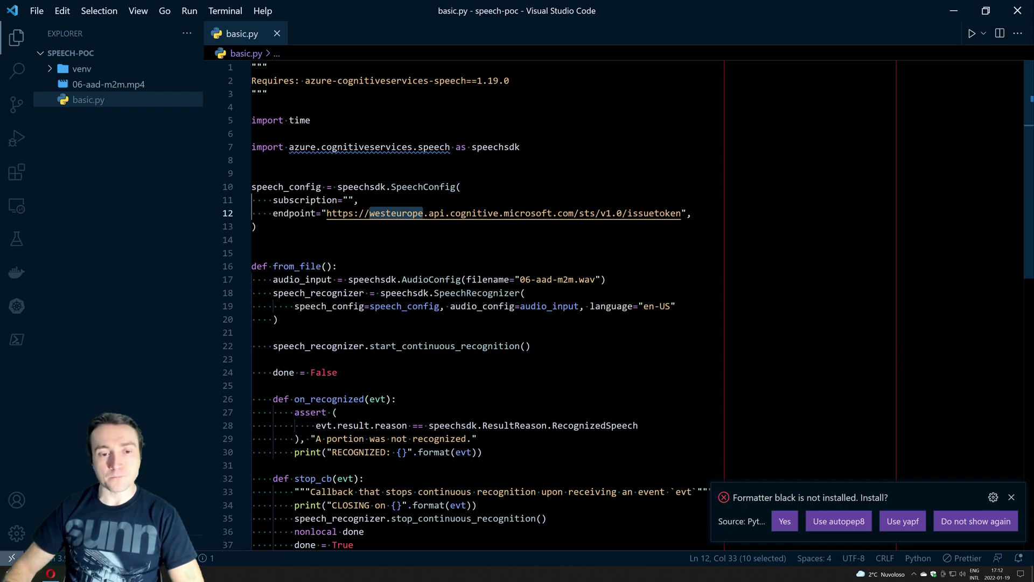
left_click(310, 306)
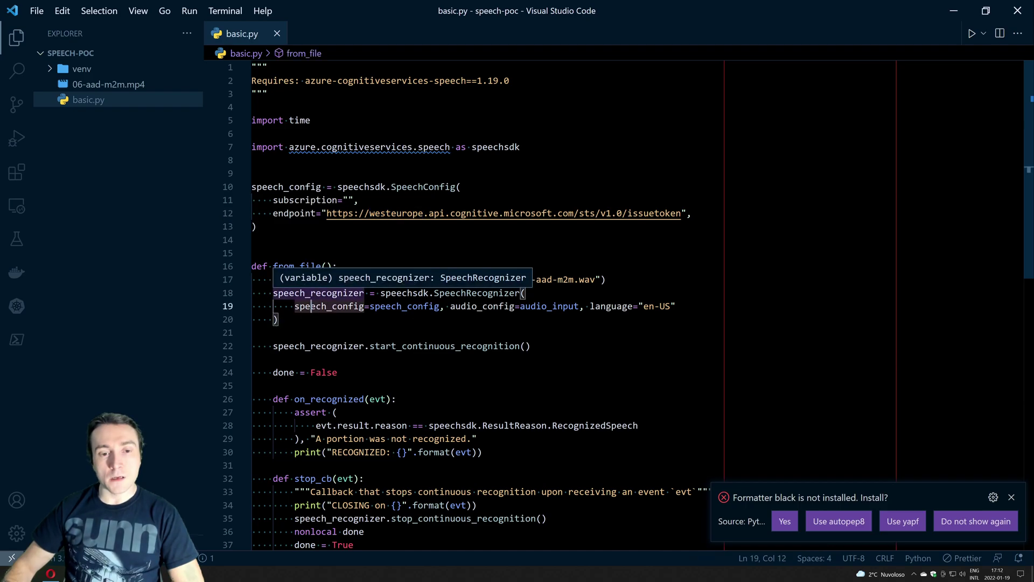
scroll(404, 292, "down", 4)
left_click(531, 188)
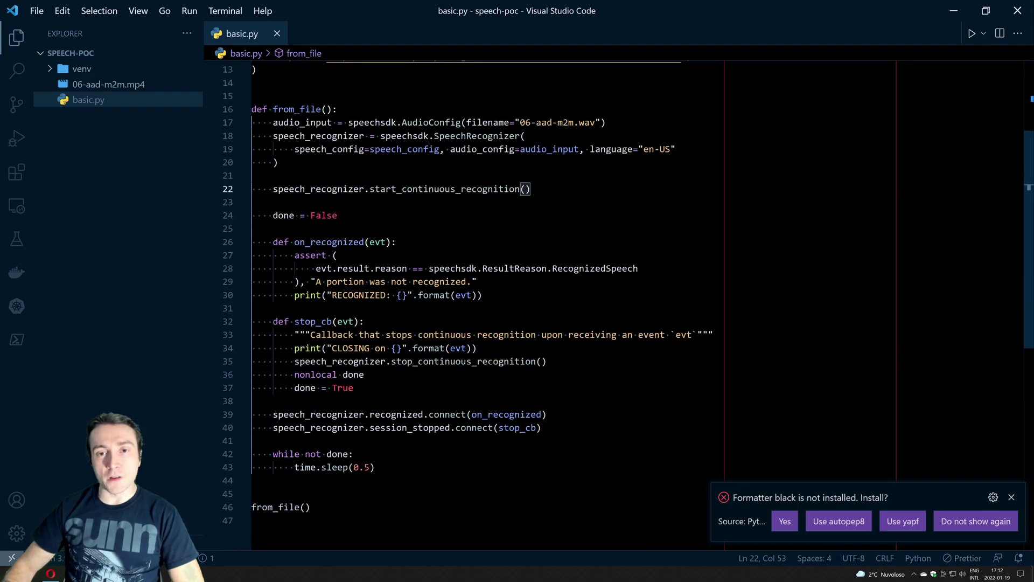
left_click_drag(520, 122, 597, 122)
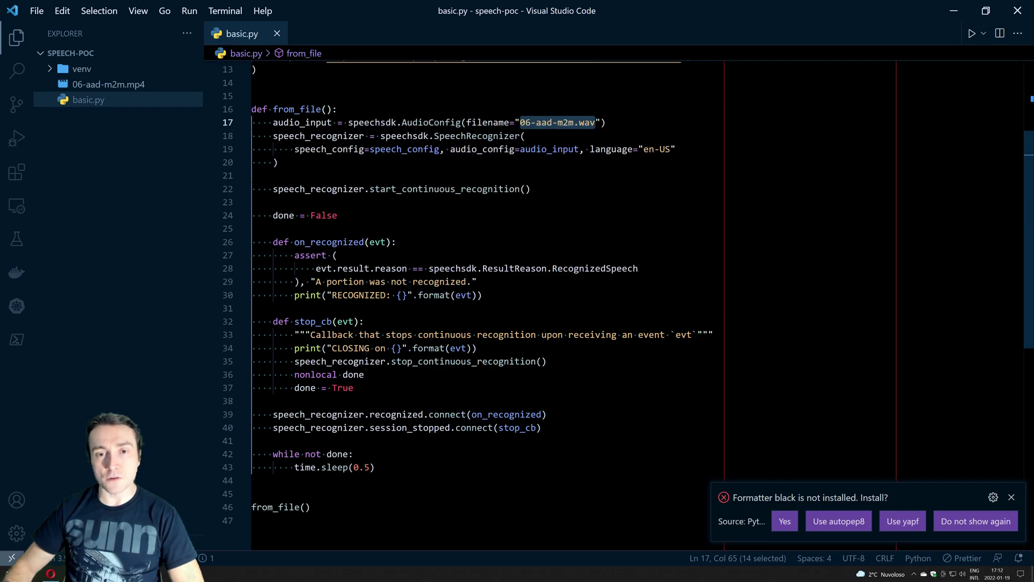
left_click_drag(676, 148, 638, 149)
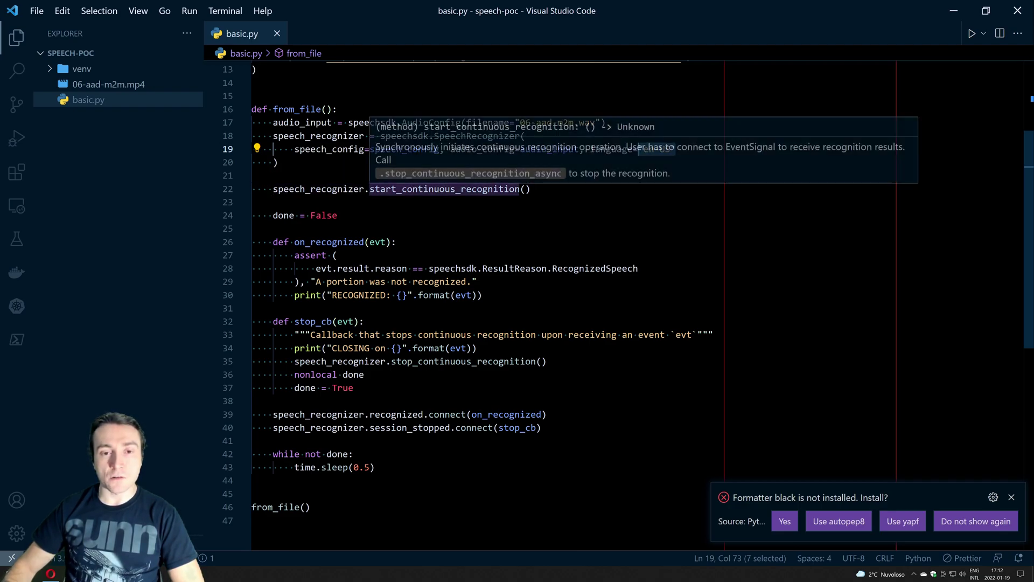
left_click_drag(365, 188, 527, 188)
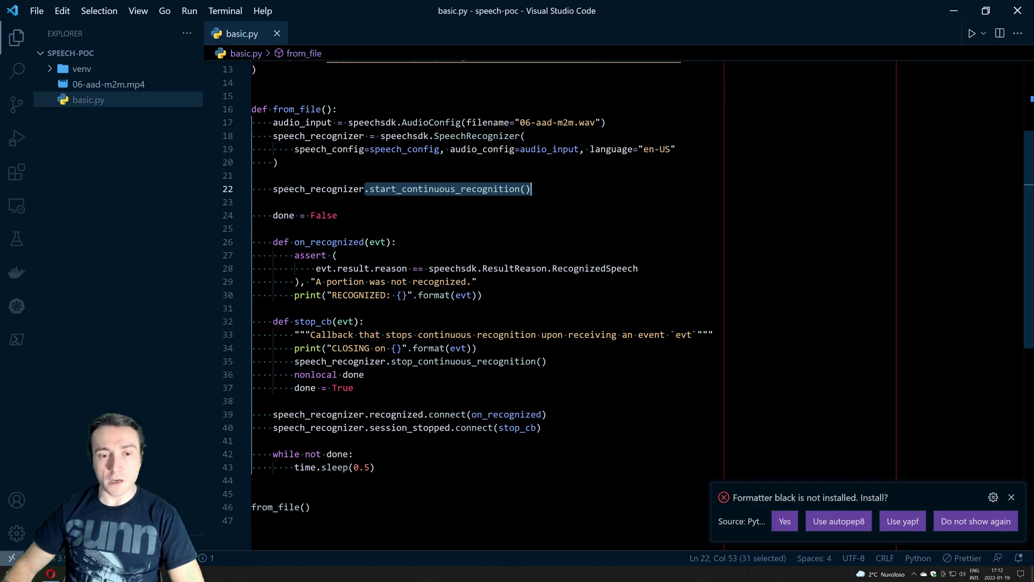
left_click_drag(541, 428, 252, 413)
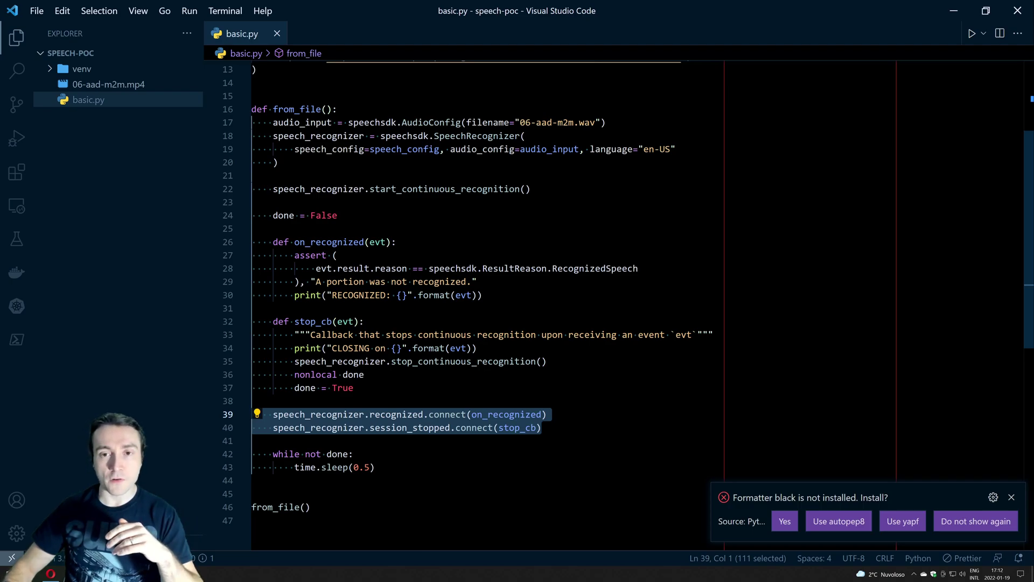
scroll(518, 307, "up", 4)
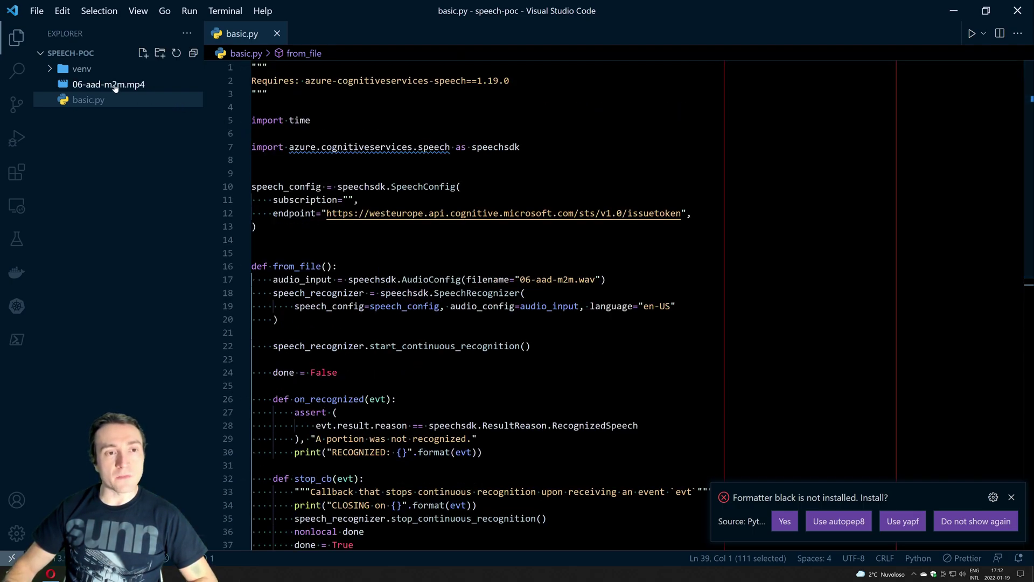
mouse_move(100, 236)
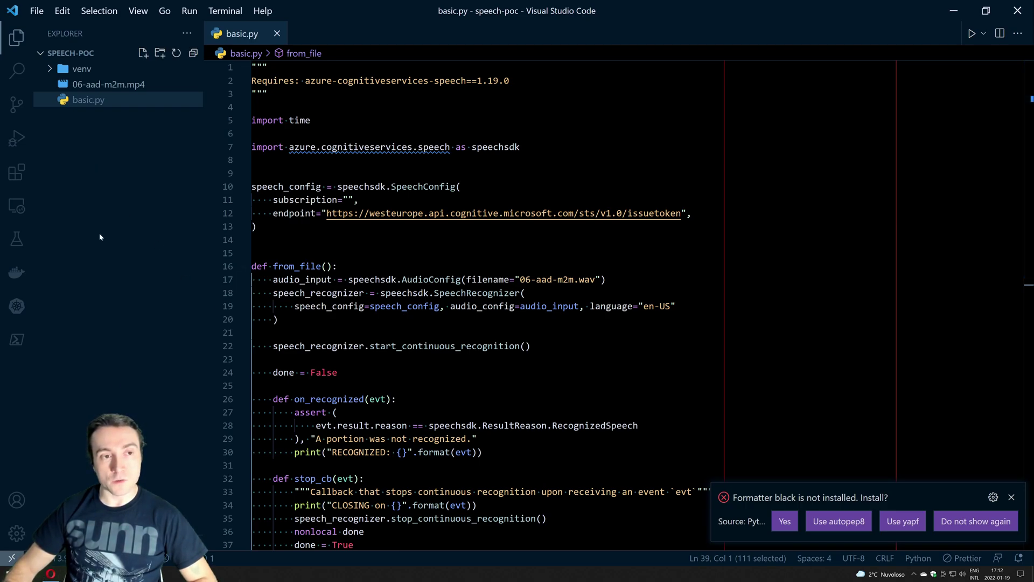
Reveal basic.py in File Explorer and open a Linux shell in the speech-poc folder
right_click(109, 85)
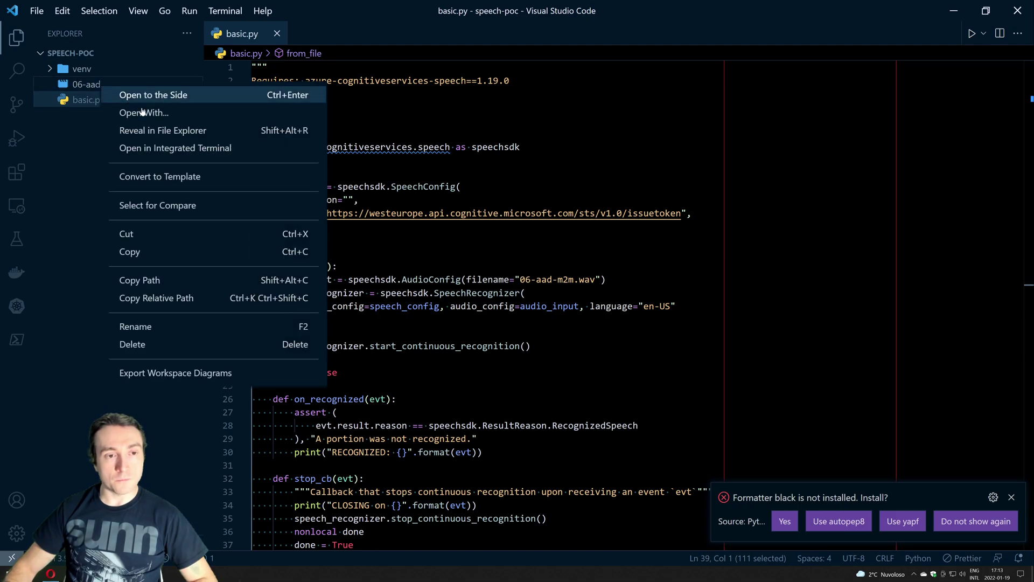
left_click(167, 131)
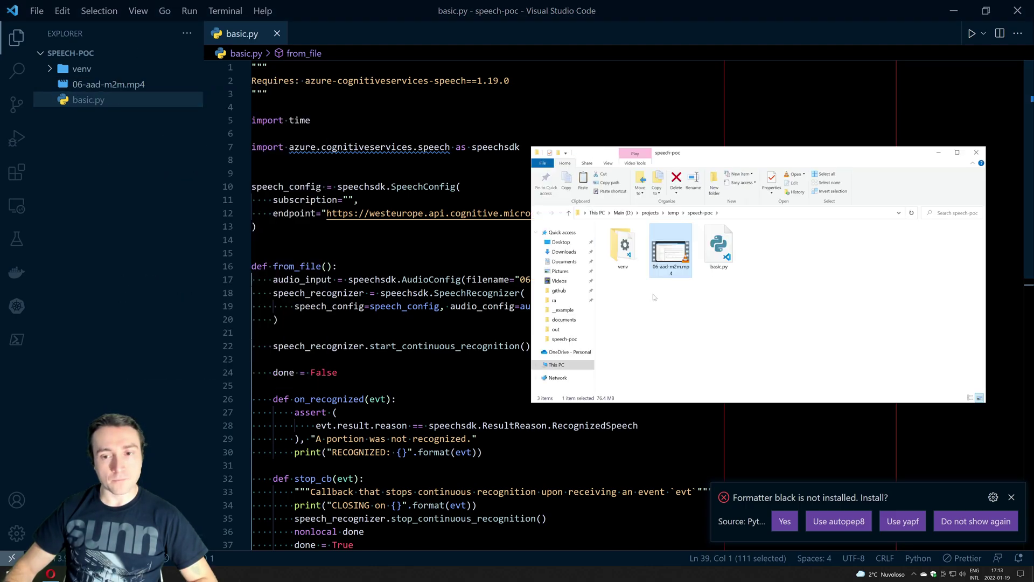
right_click(686, 313)
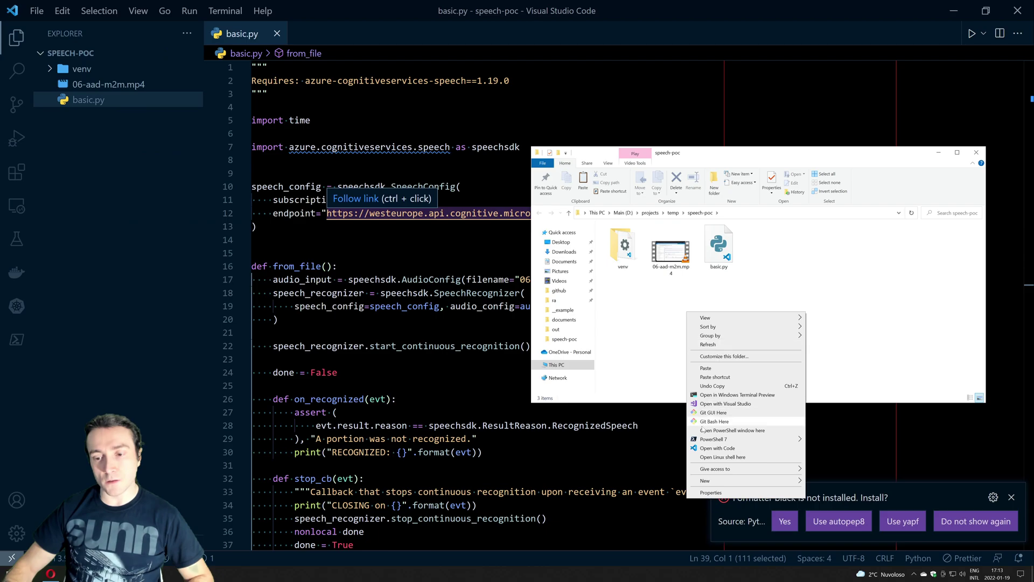
left_click(716, 458)
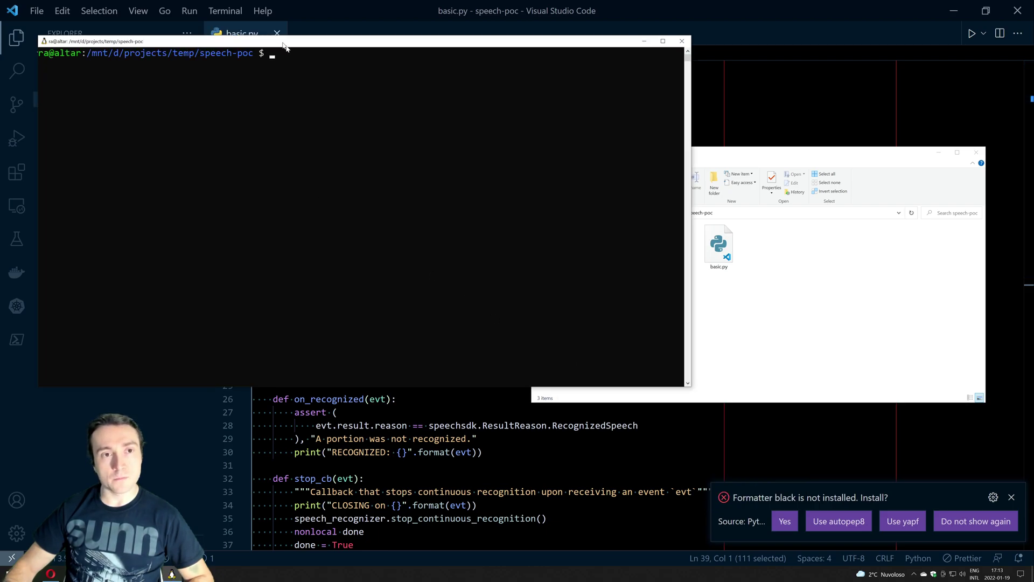
Run ffmpeg -i 06-aad-m2m.mp4 06-aad-m2m.wav in the shell
left_click_drag(259, 38, 525, 161)
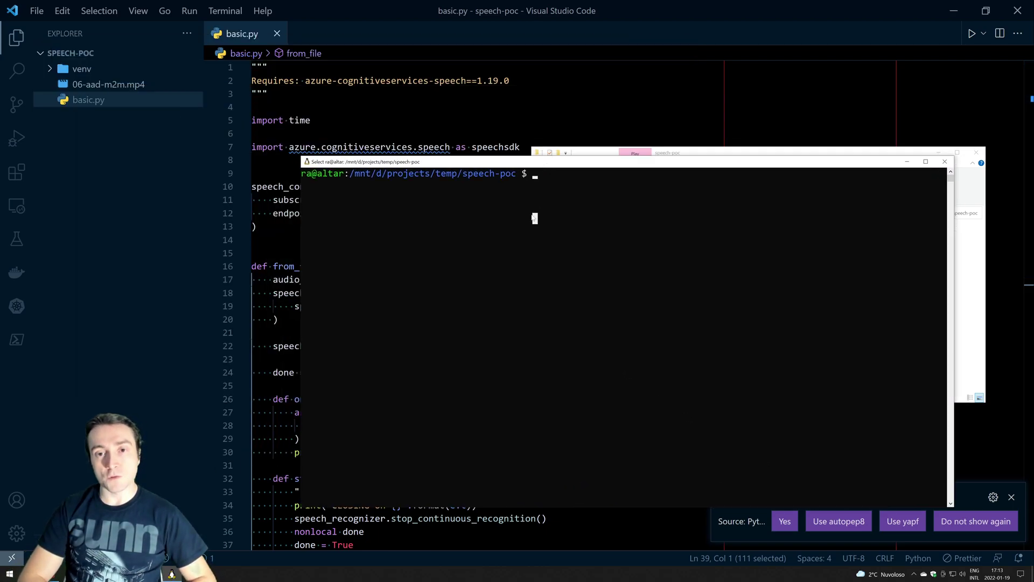
type("ffmpeg -i 06")
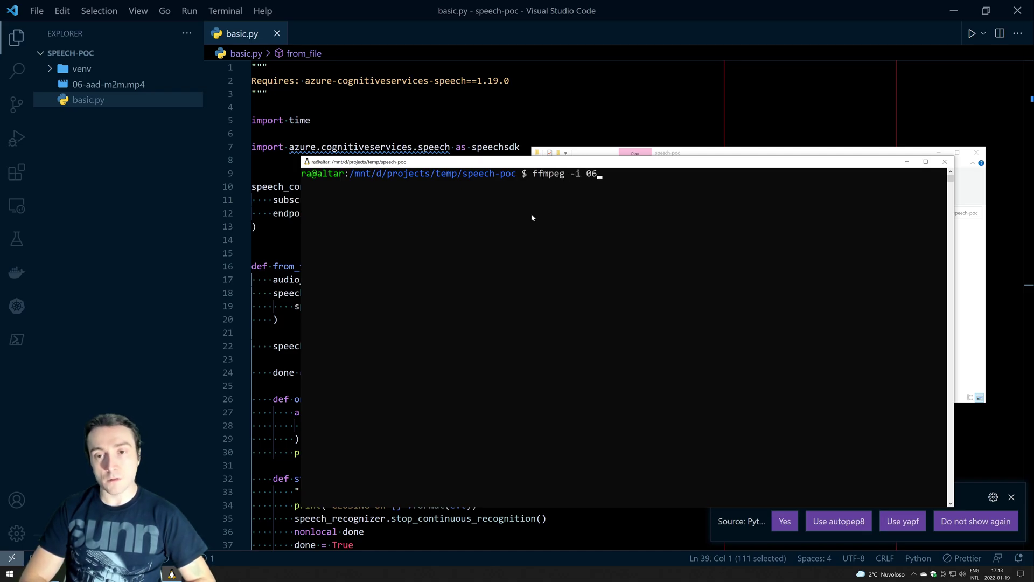
key("Tab")
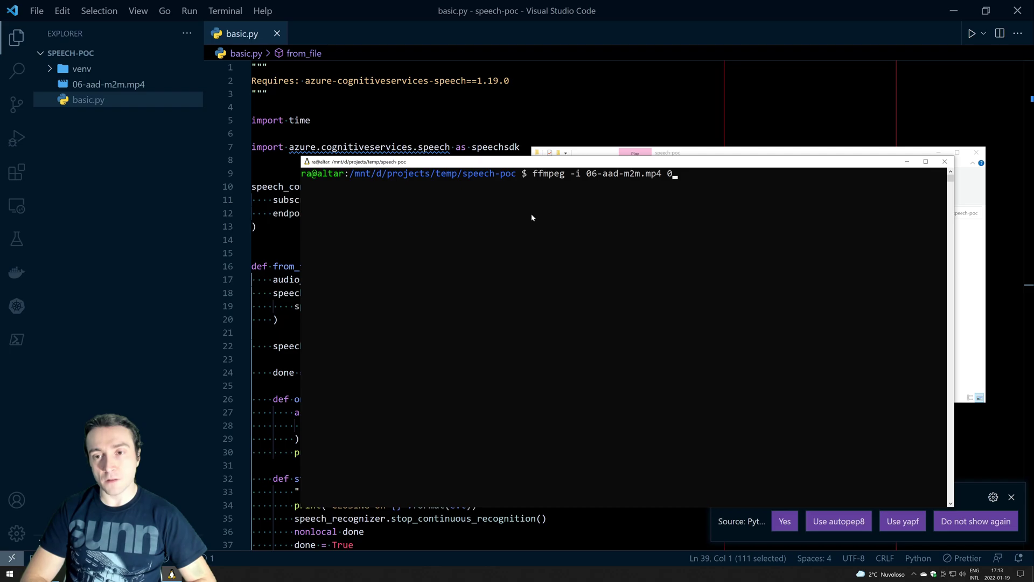
type("6")
key("Tab")
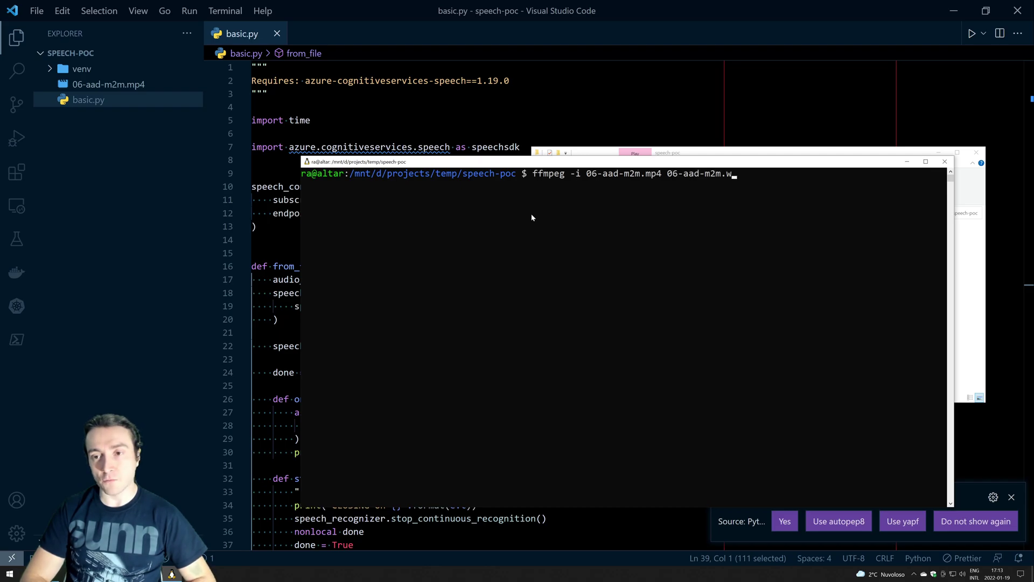
type("av")
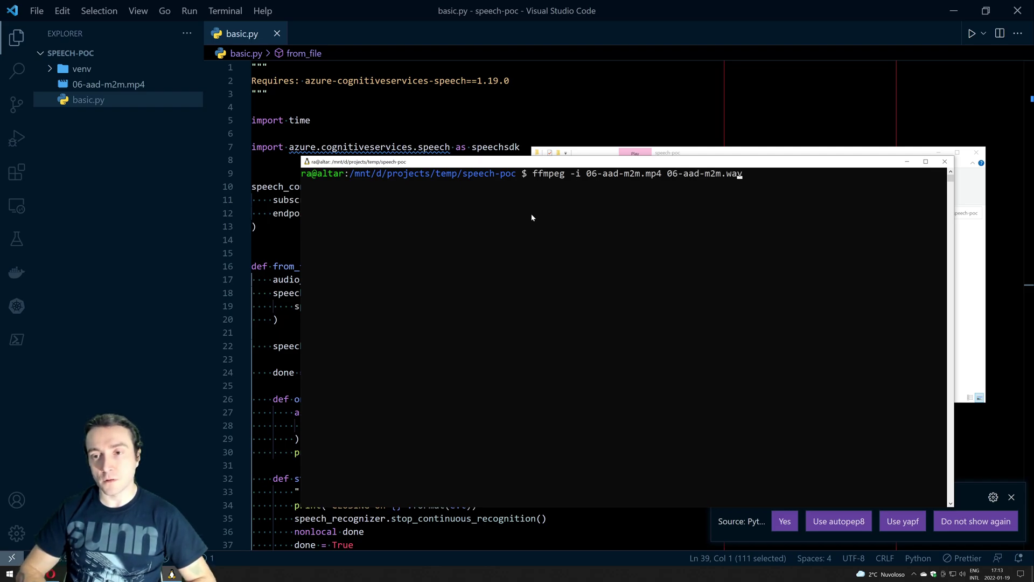
key("Return")
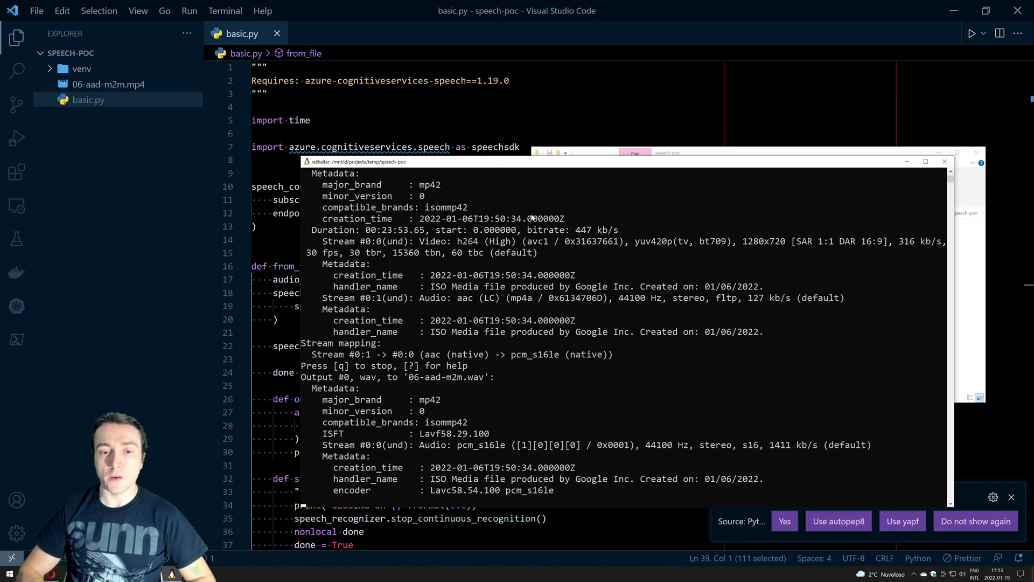
Snap the shell to the right half and VS Code to the left half
key("super+Right")
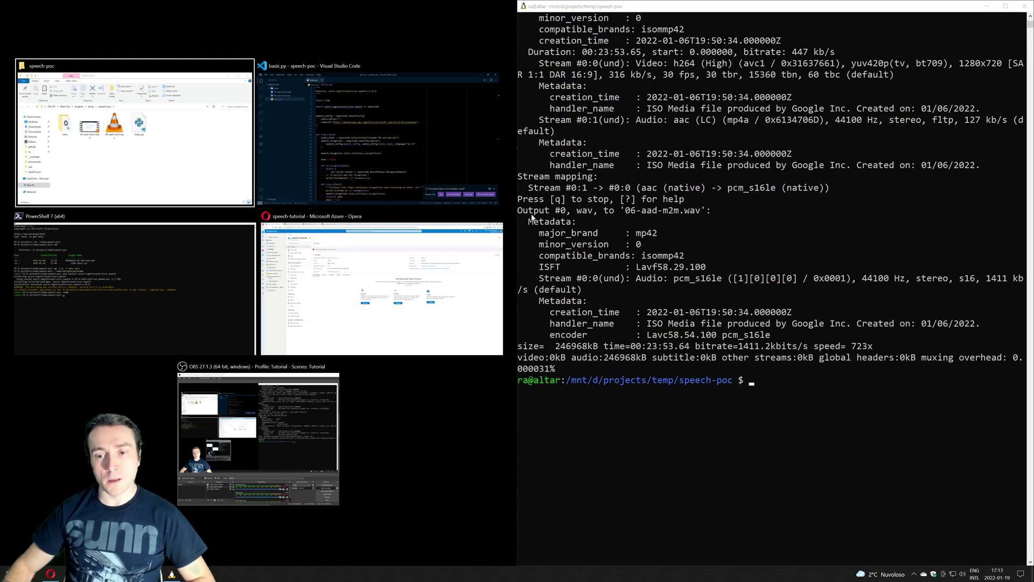
key("Right")
key("Return")
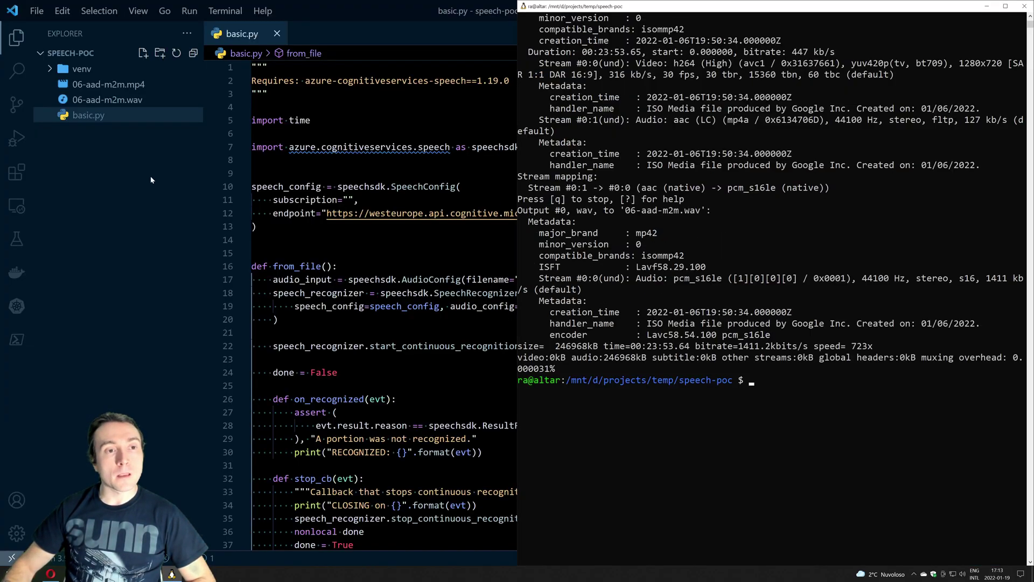
Maximize VS Code, highlight line 17's audio filename, and place the cursor in the subscription quotes
key("super+Up")
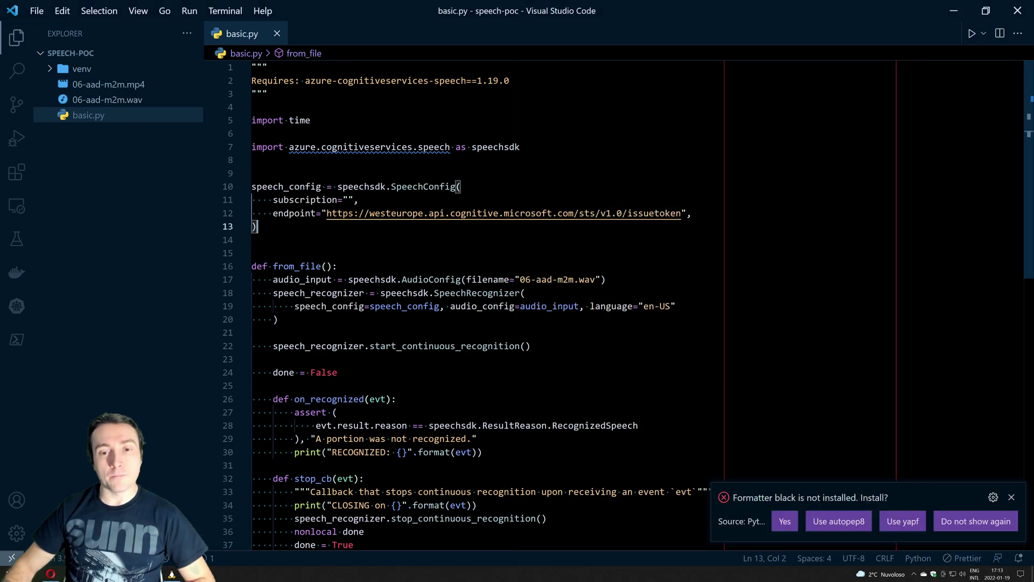
left_click_drag(595, 279, 514, 279)
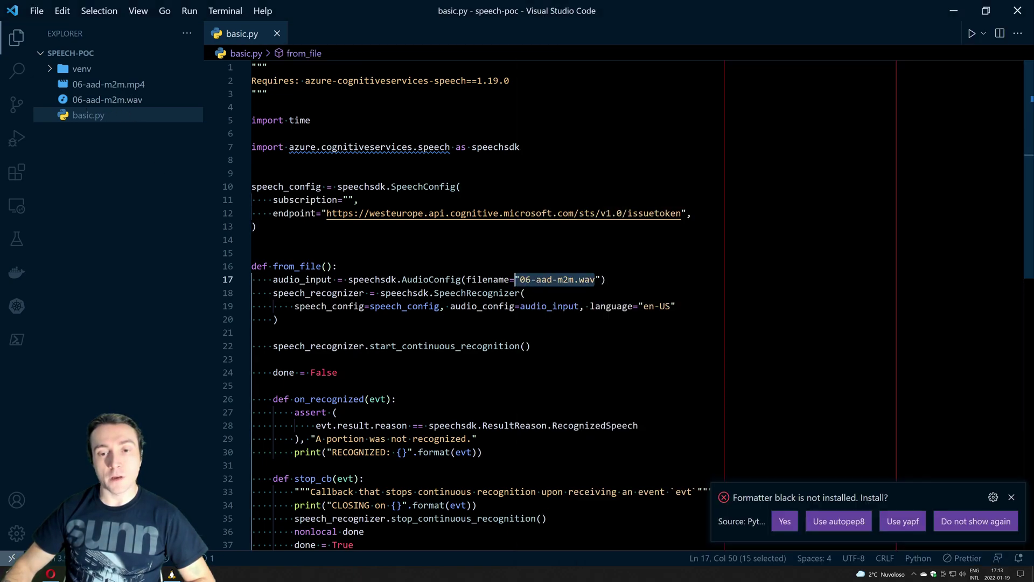
left_click(355, 199)
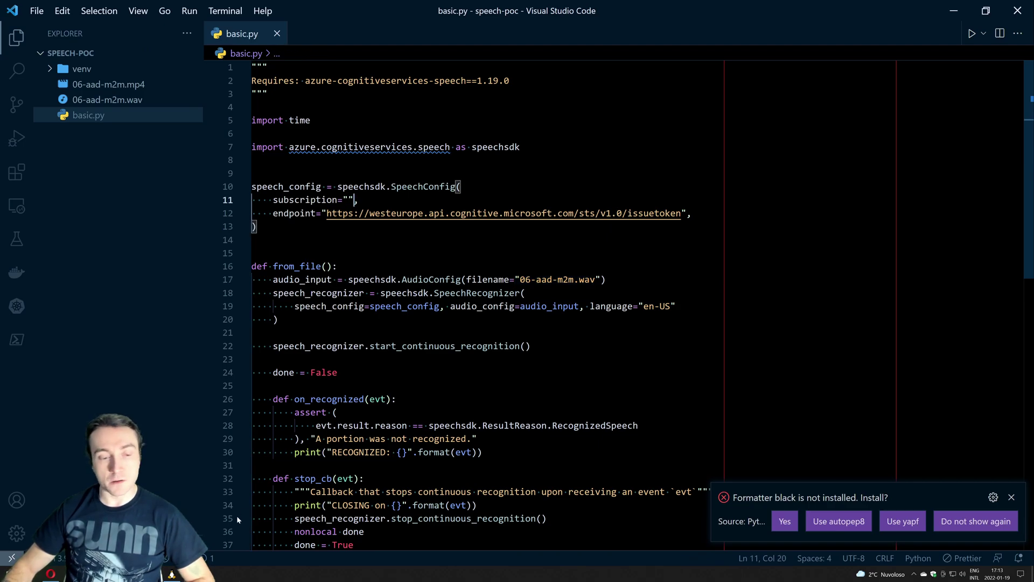
Switch to the browser and use 'Click here to manage keys' on the speech-tutorial Overview
left_click(50, 574)
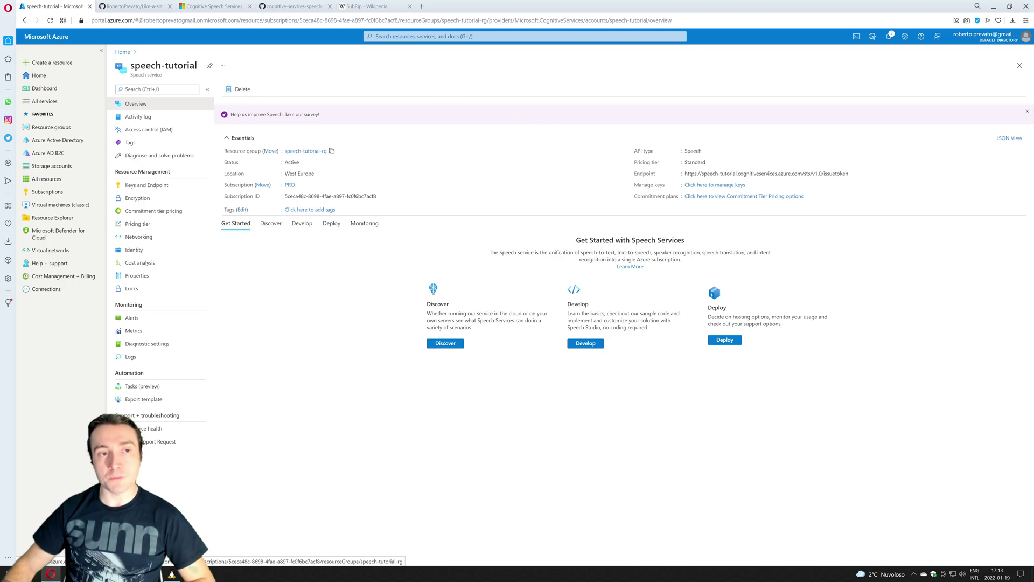
left_click(707, 188)
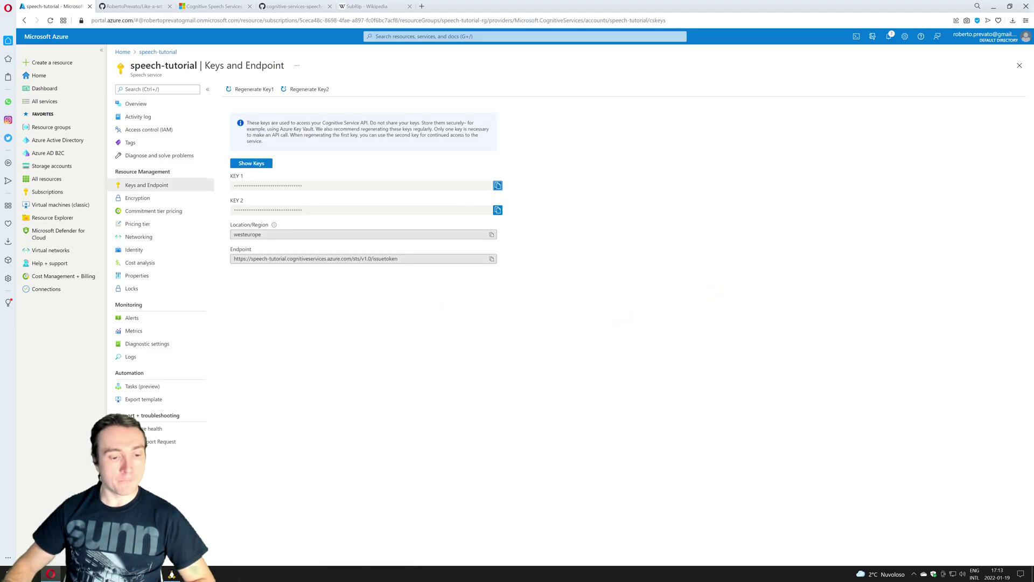
Paste the Speech key into basic.py's subscription quotes and start the python basic.py command in PowerShell
key("alt+Tab")
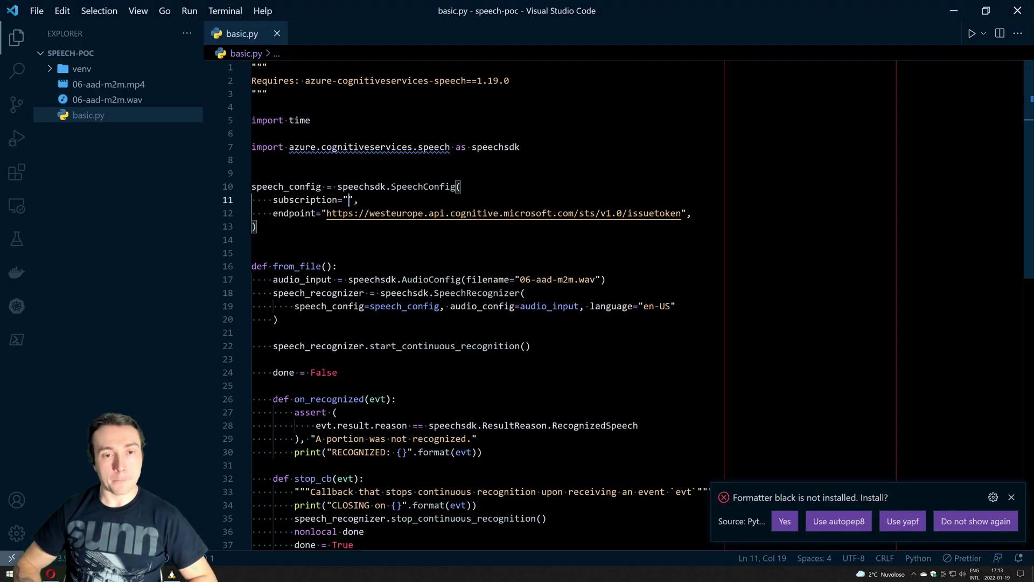
key("ctrl+v")
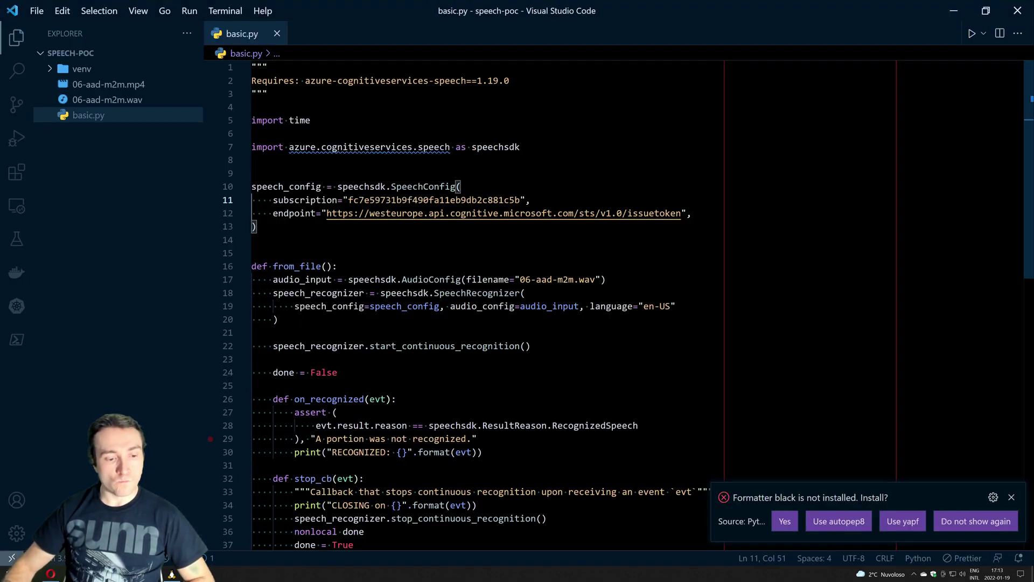
key("alt+Tab")
type("pytho")
type("n .\\basic")
key("Tab")
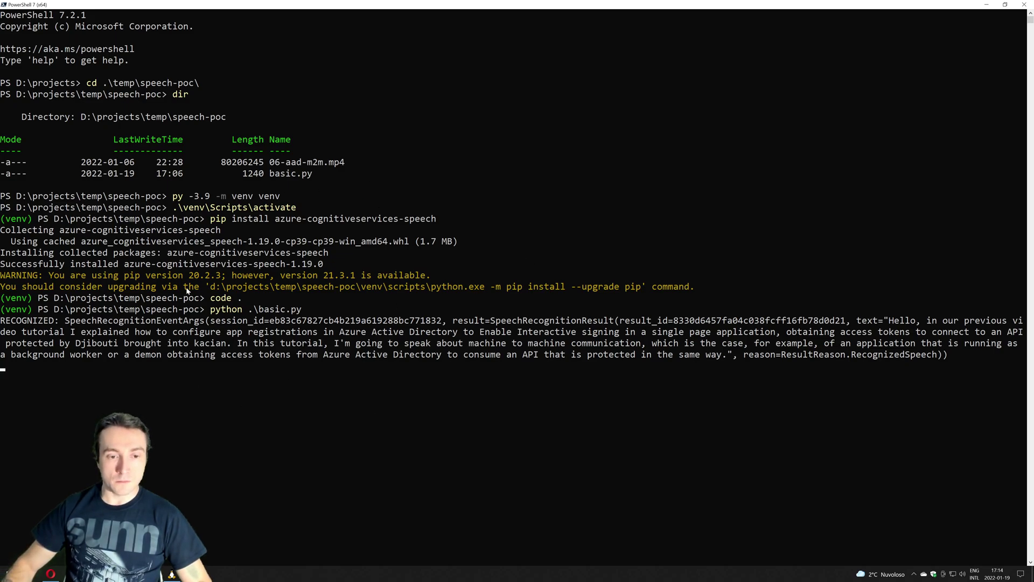
Run basic.py and copy some recognized transcript words, starting at 'Hello', from the console
mouse_move(2, 319)
left_mouse_down()
mouse_move(314, 365)
mouse_move(887, 342)
mouse_move(1012, 321)
left_mouse_up()
left_click(891, 321)
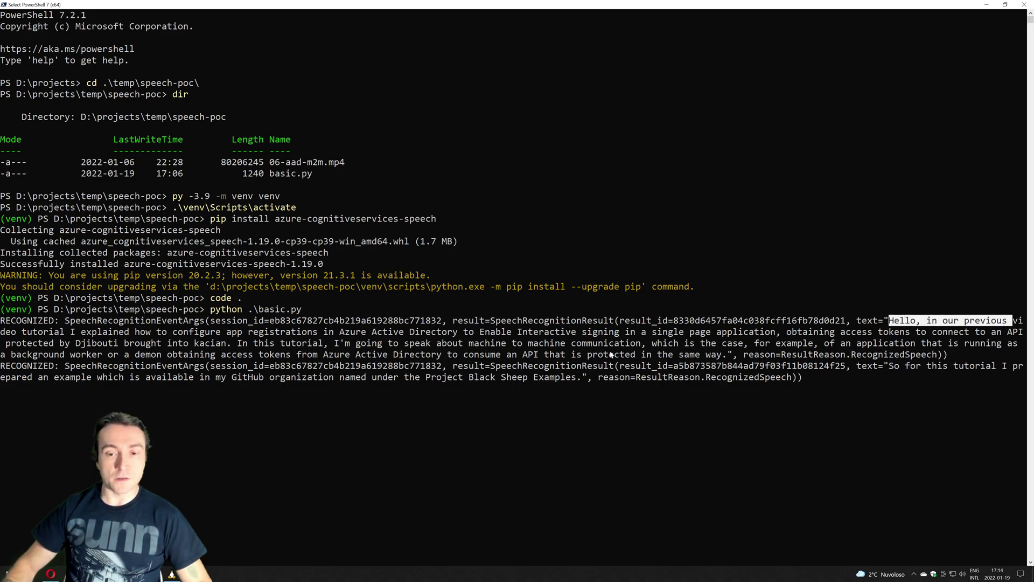
right_click(935, 321)
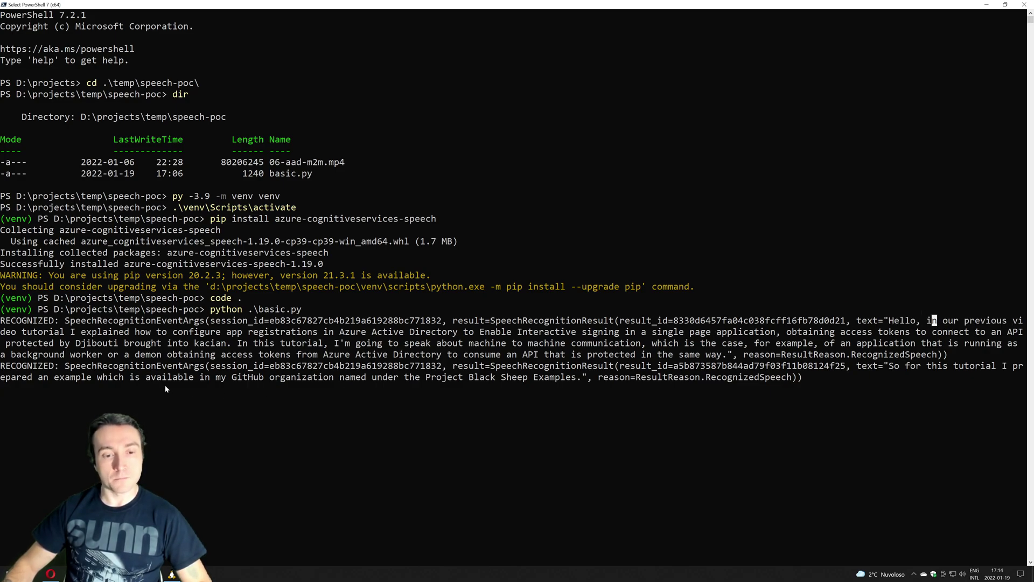
left_click(380, 378)
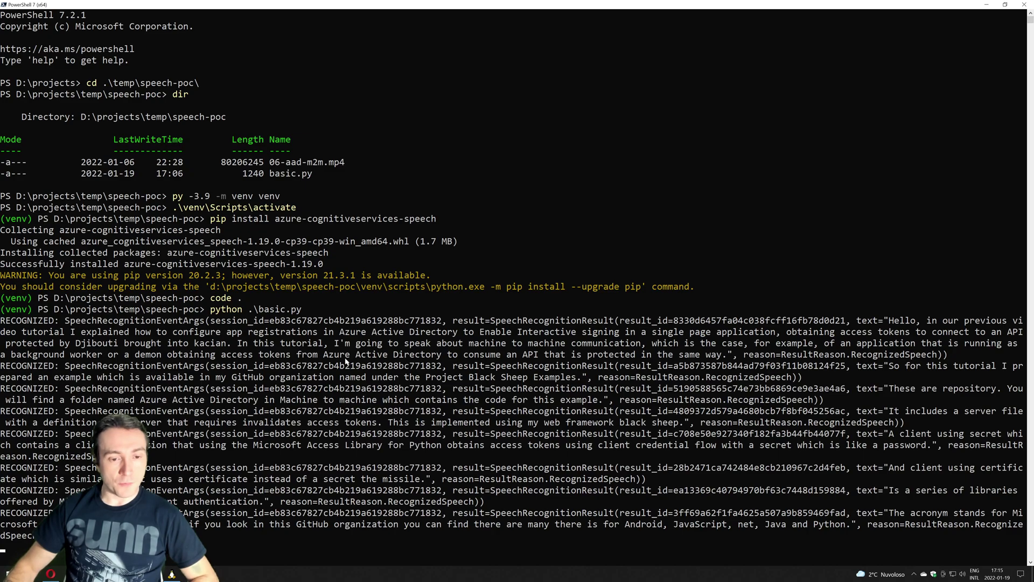
Stop the transcription script and show the Like-a-srt repository README on GitHub
key("ctrl+c")
key("alt+Tab")
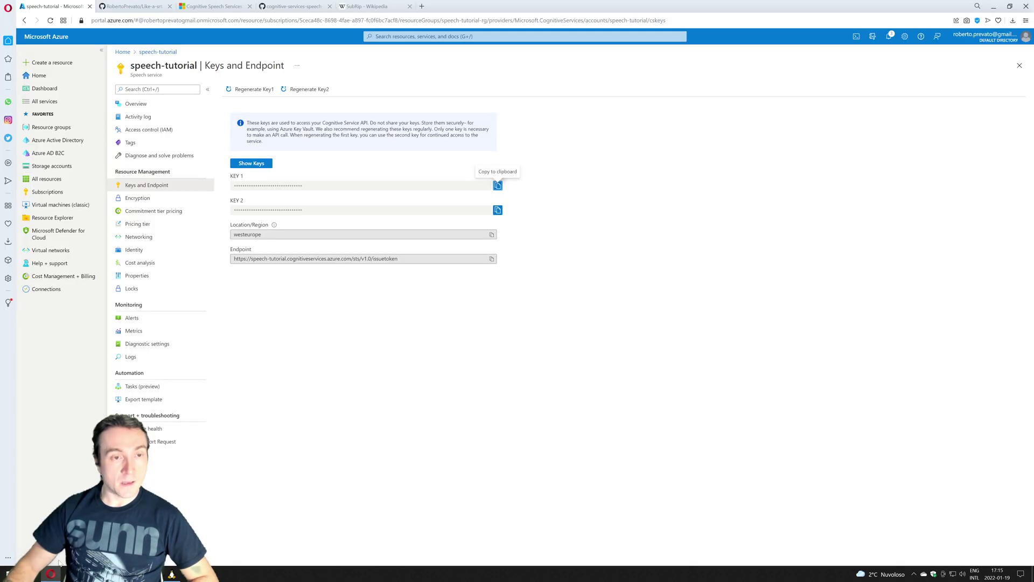
left_click(134, 7)
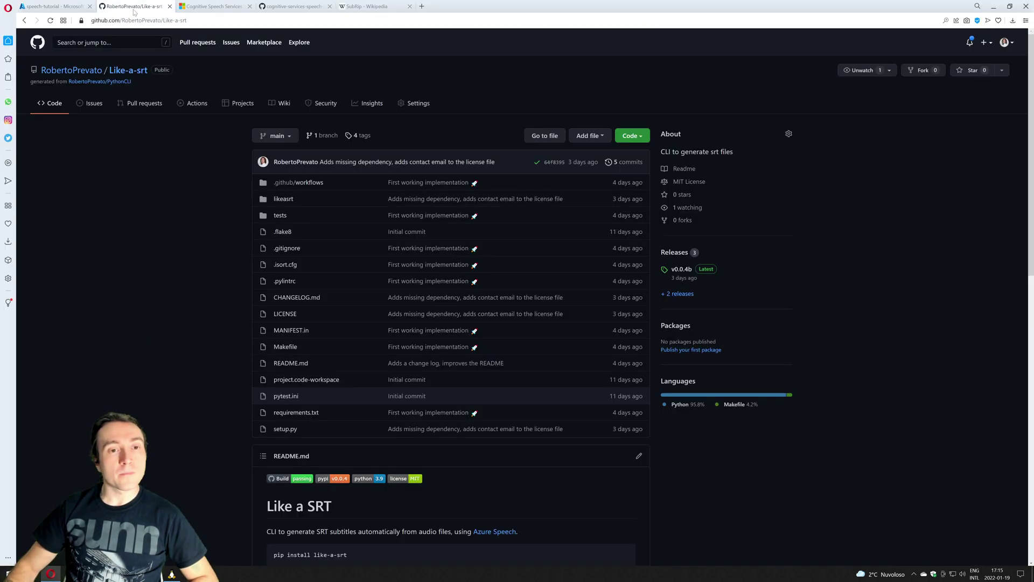
scroll(521, 324, "down", 4)
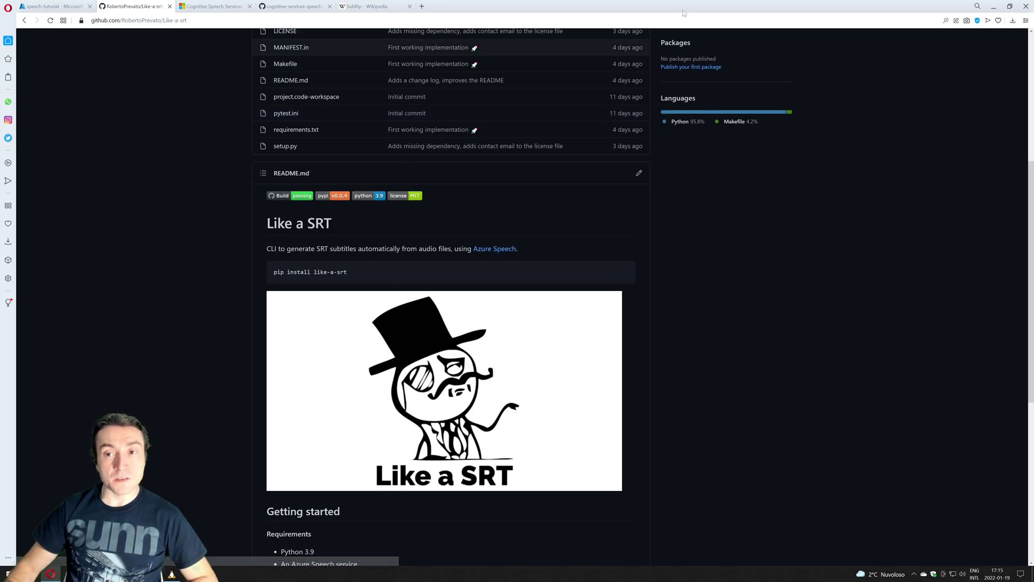
scroll(682, 238, "up", 3)
scroll(623, 145, "down", 2)
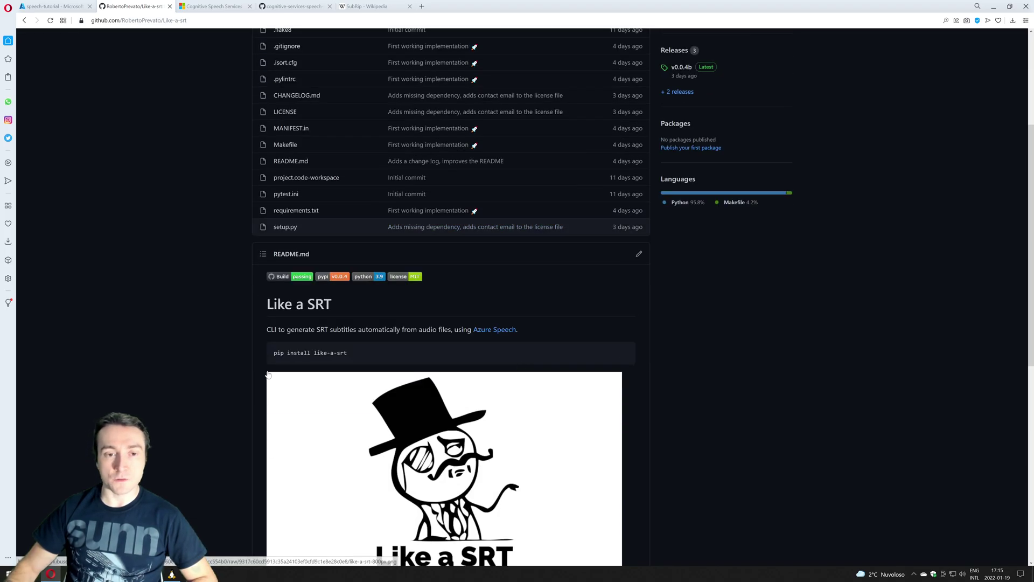
scroll(501, 419, "down", 2)
scroll(501, 418, "down", 2)
scroll(479, 402, "up", 3)
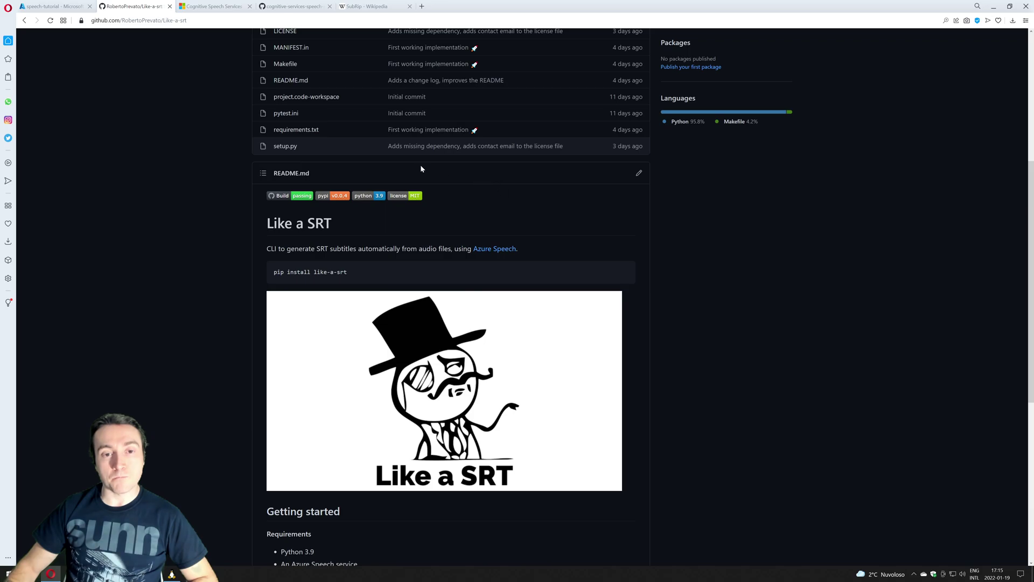
Show the SubRip Wikipedia article's 'SubRip file format' section and its example subtitles
left_click(367, 6)
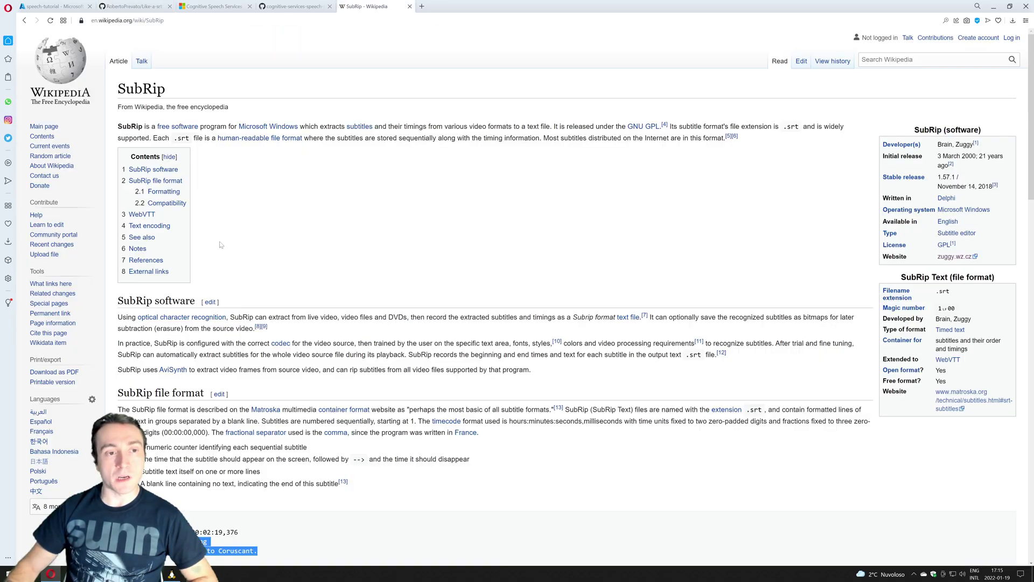
scroll(114, 89, "down", 2)
scroll(115, 88, "down", 2)
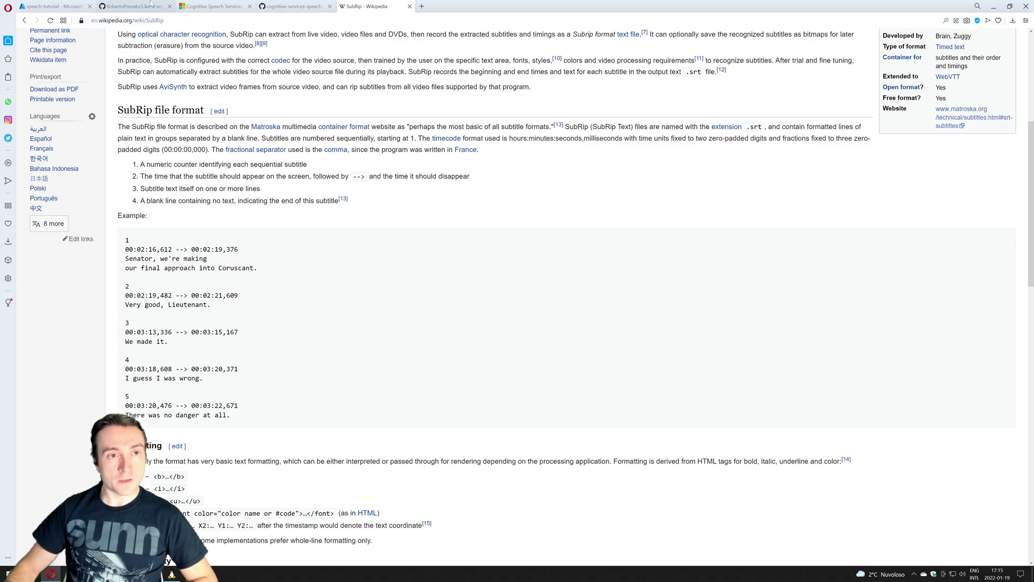
Install the like-a-srt package (version 0.0.4) with pip in PowerShell
left_click(151, 6)
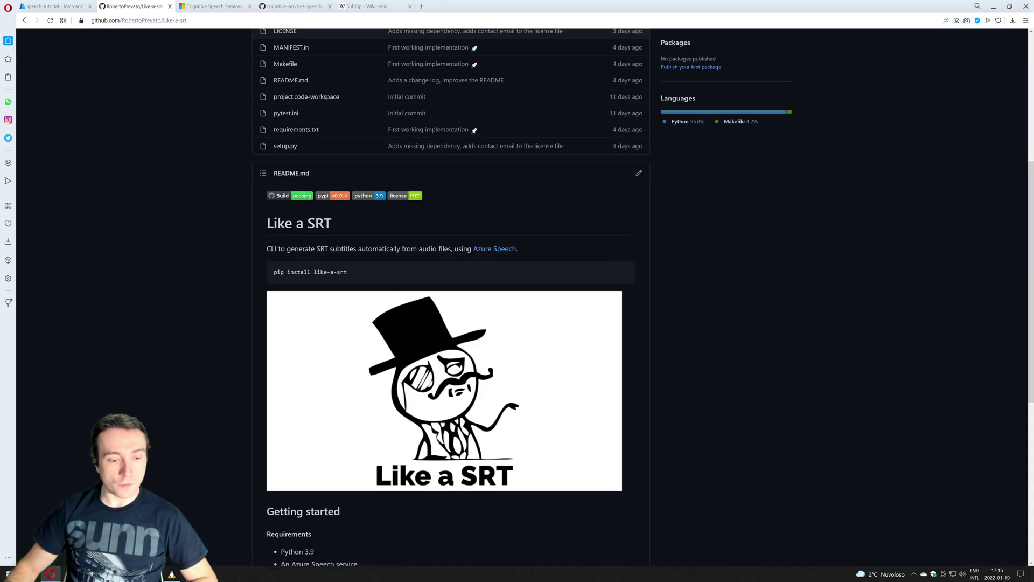
key("alt+Tab")
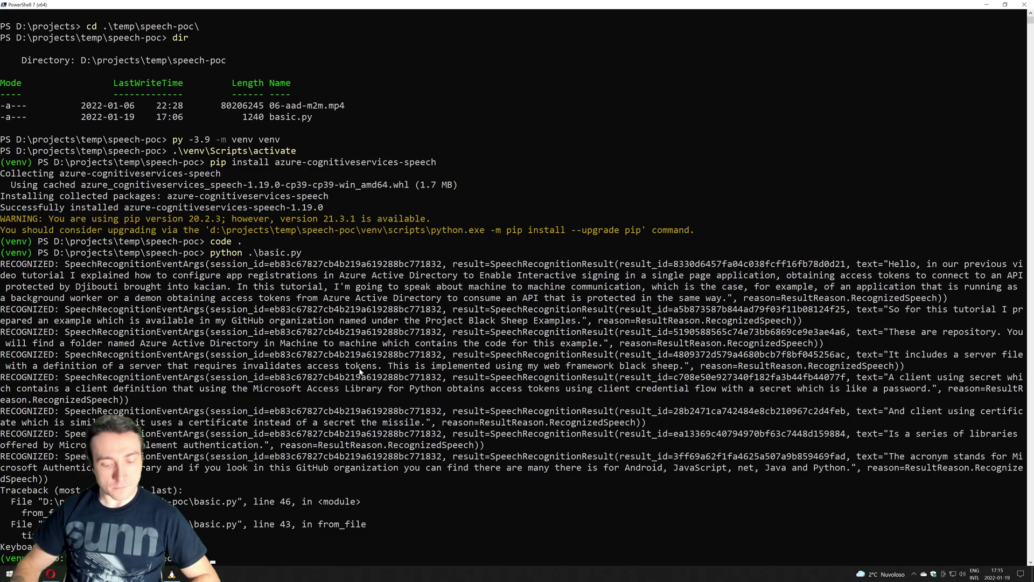
type("pip insta")
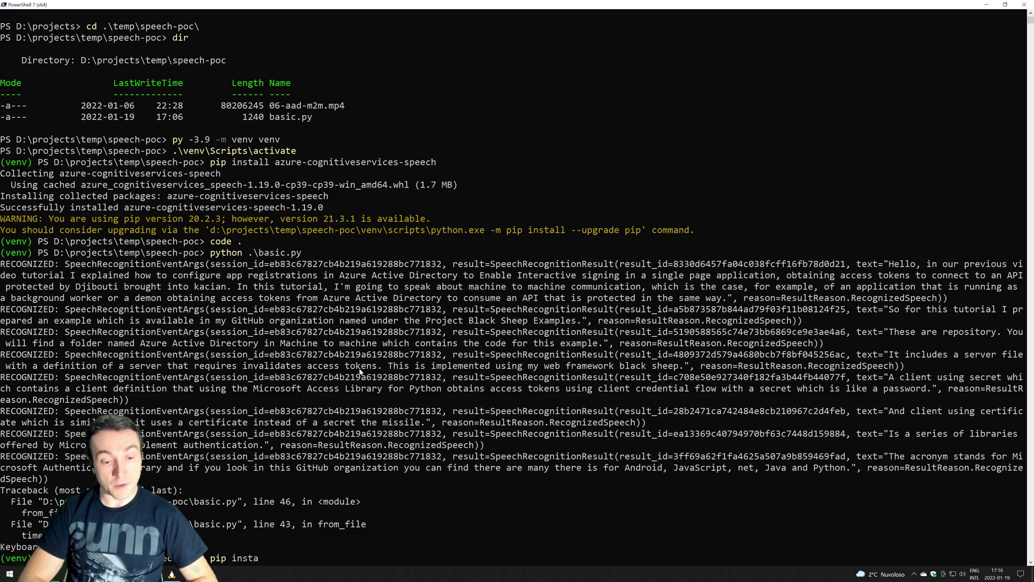
type("ll like-a-sr")
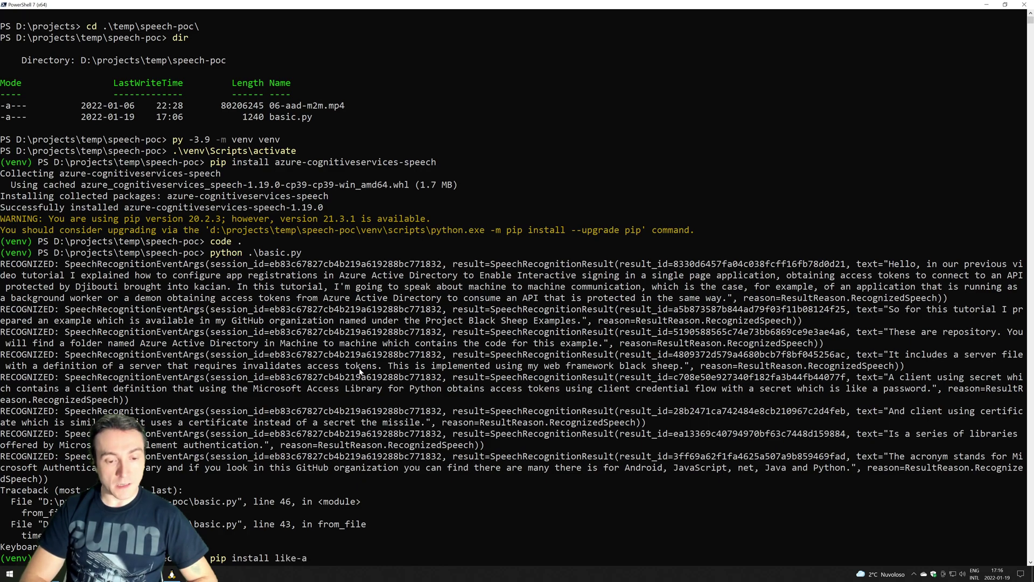
type("t")
key("Return")
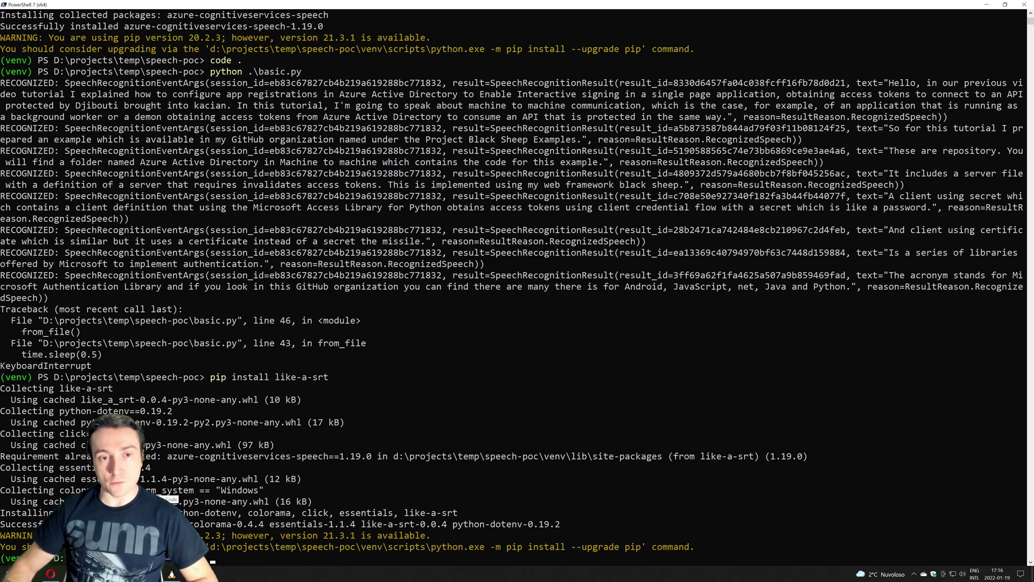
Create a project .env file holding the README's SPEECH_SUBSCRIPTION and SPEECH_ENDPOINT example
key("alt+Tab")
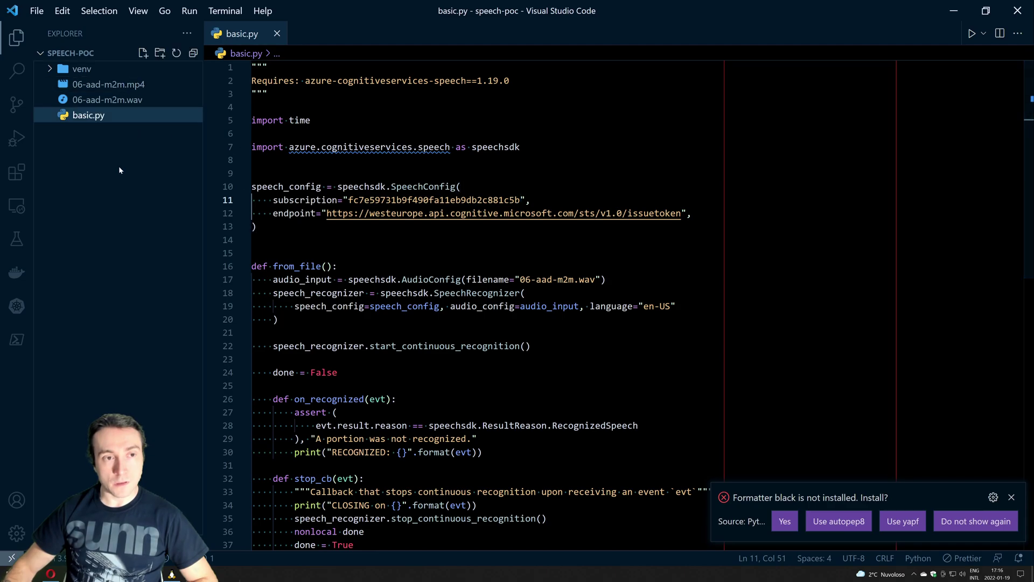
right_click(119, 167)
left_click(157, 181)
type(".env")
key("Return")
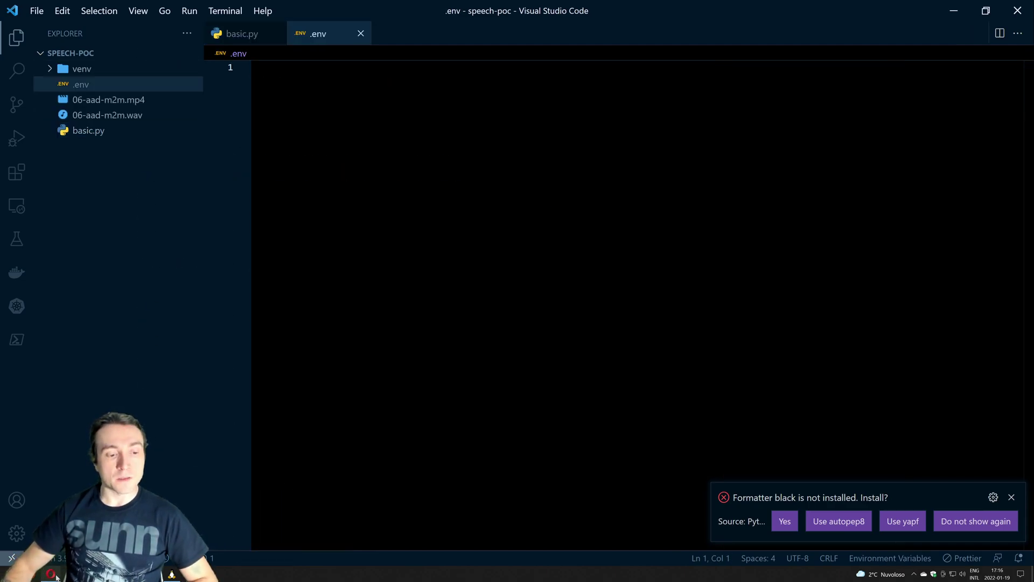
key("alt+Tab")
scroll(239, 383, "down", 2)
scroll(335, 300, "down", 3)
scroll(432, 333, "down", 1)
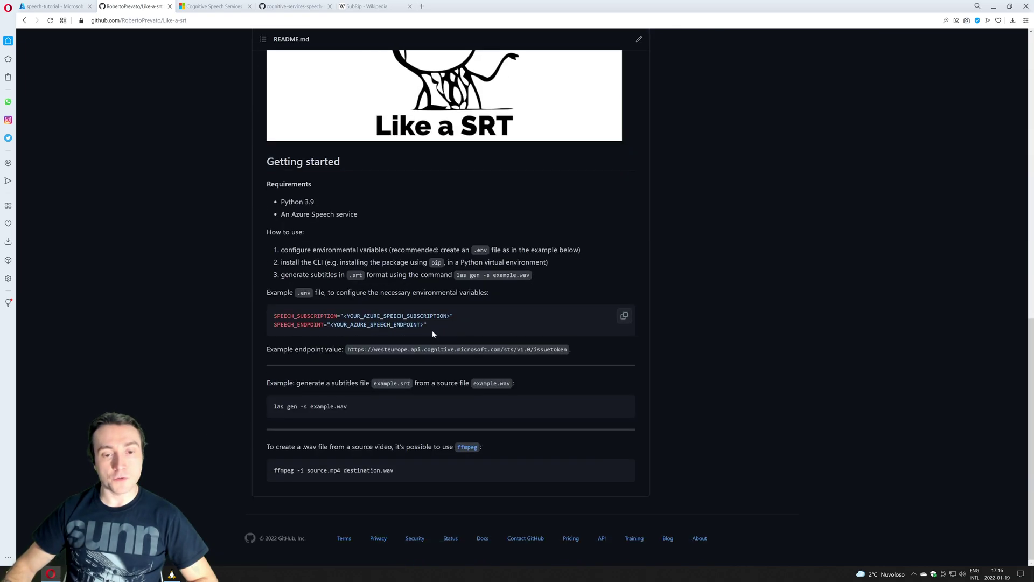
left_click(624, 315)
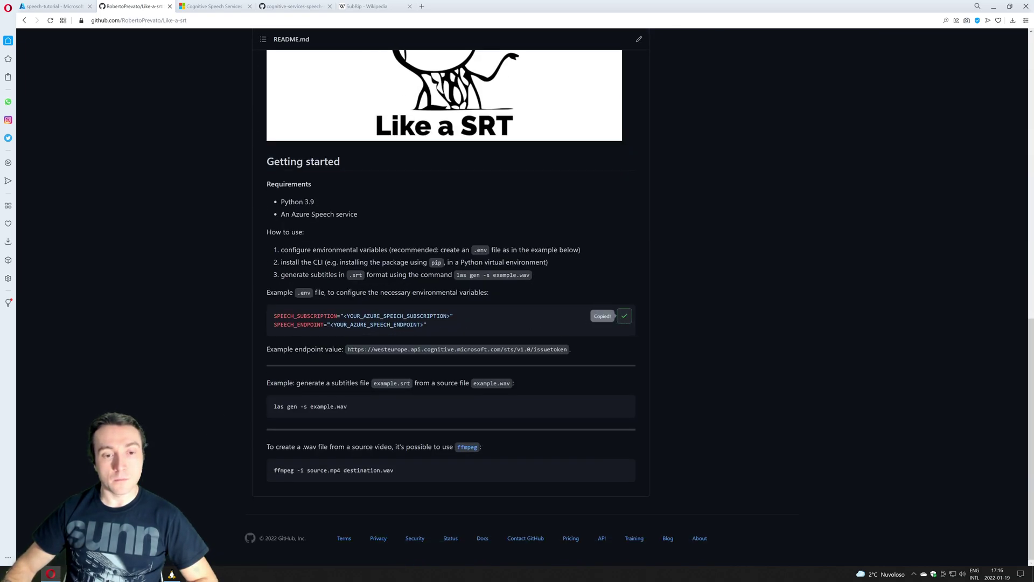
key("alt+Tab")
key("ctrl+v")
Replace the .env subscription placeholder with basic.py's key and save the file
left_click(240, 34)
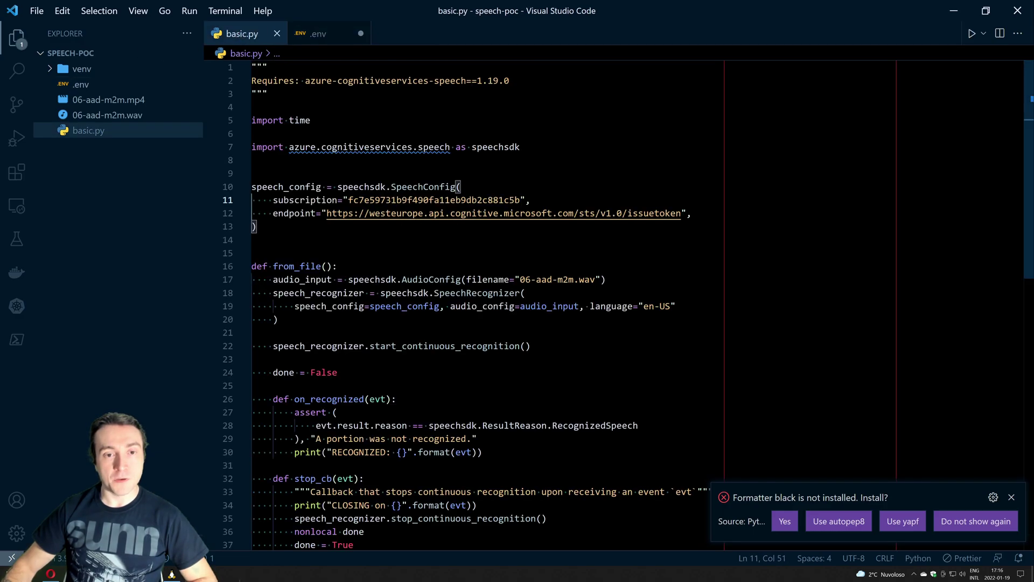
key("ctrl+shift+Right")
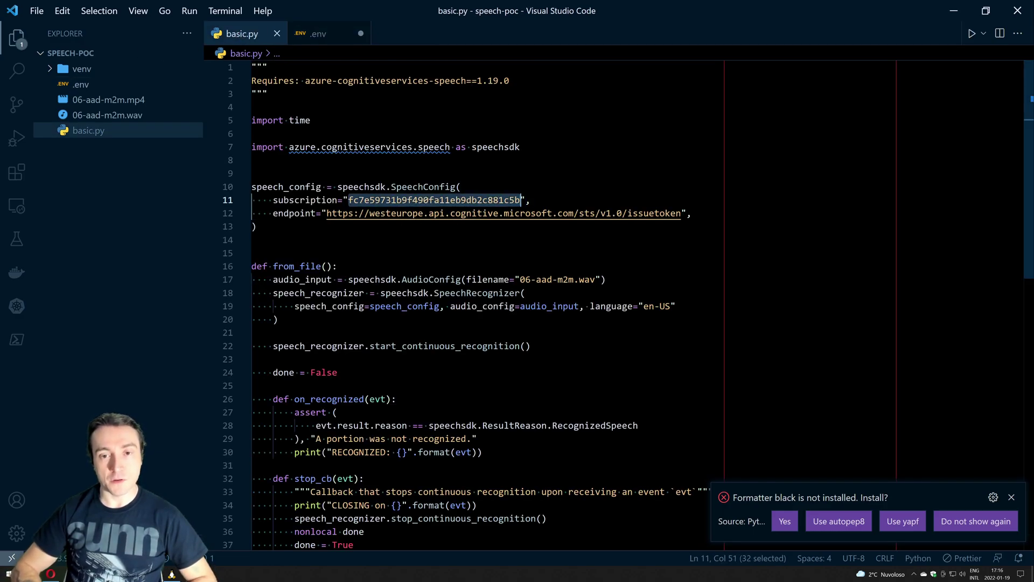
key("ctrl+Tab")
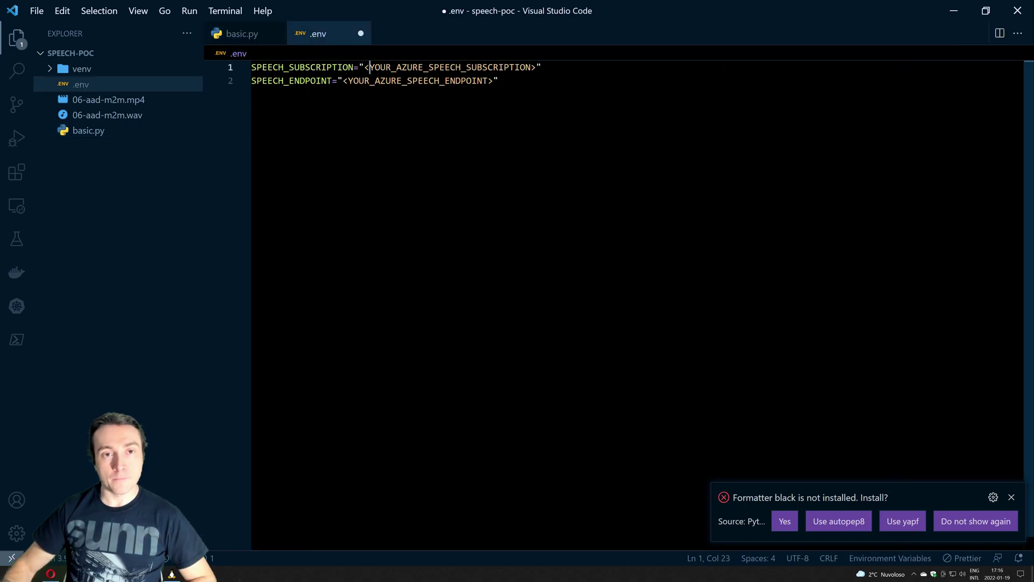
key("ctrl+shift+Right")
key("shift+Right")
key("BackSpace")
key("BackSpace")
key("ctrl+v")
key("ctrl+s")
Replace the .env endpoint placeholder with basic.py's endpoint URL and clear PowerShell
left_click(242, 39)
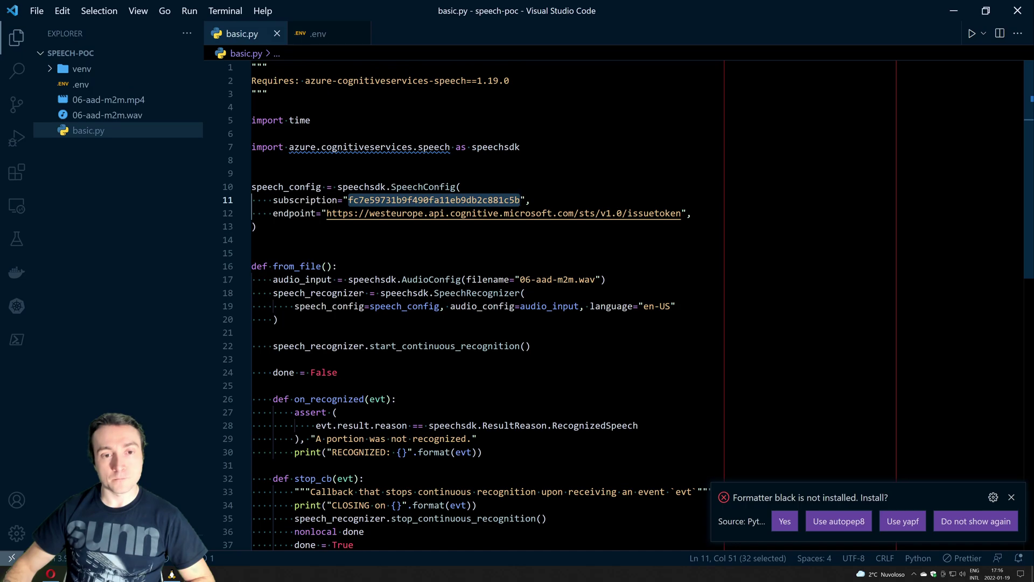
left_click_drag(327, 213, 685, 214)
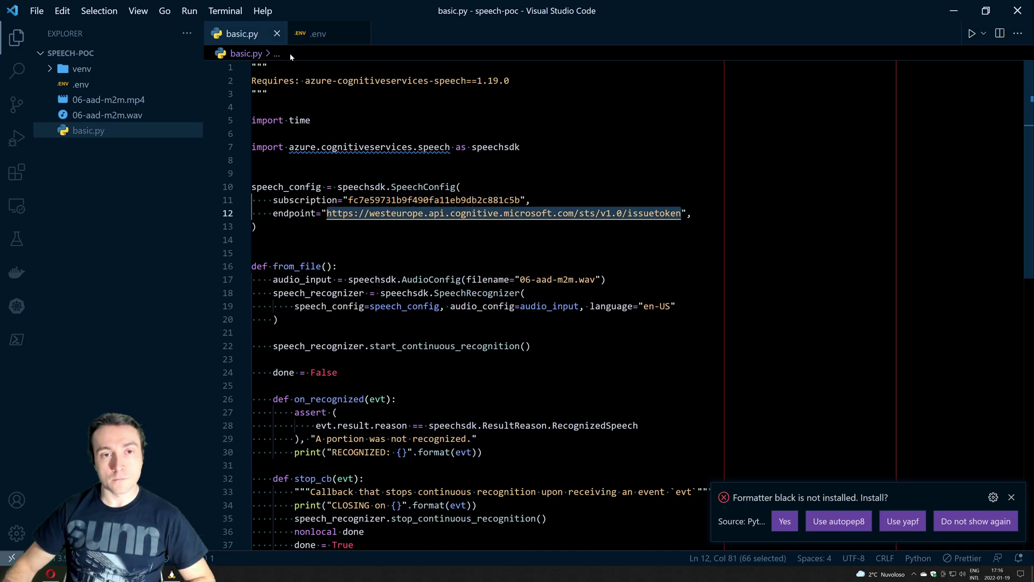
left_click(318, 33)
left_click(343, 81)
left_click_drag(342, 81, 494, 81)
key("ctrl+v")
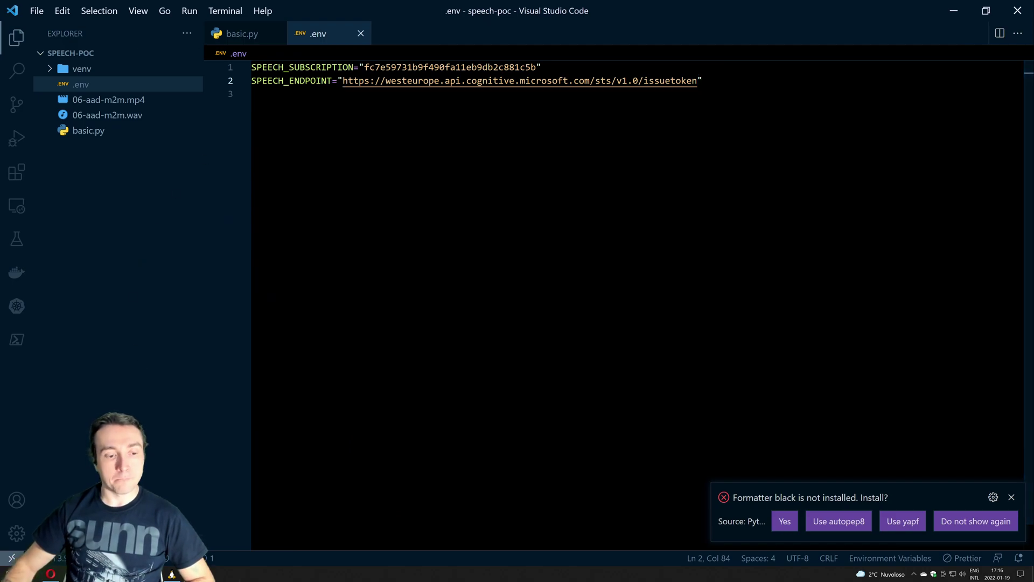
key("alt+Tab")
type("cl")
key("Return")
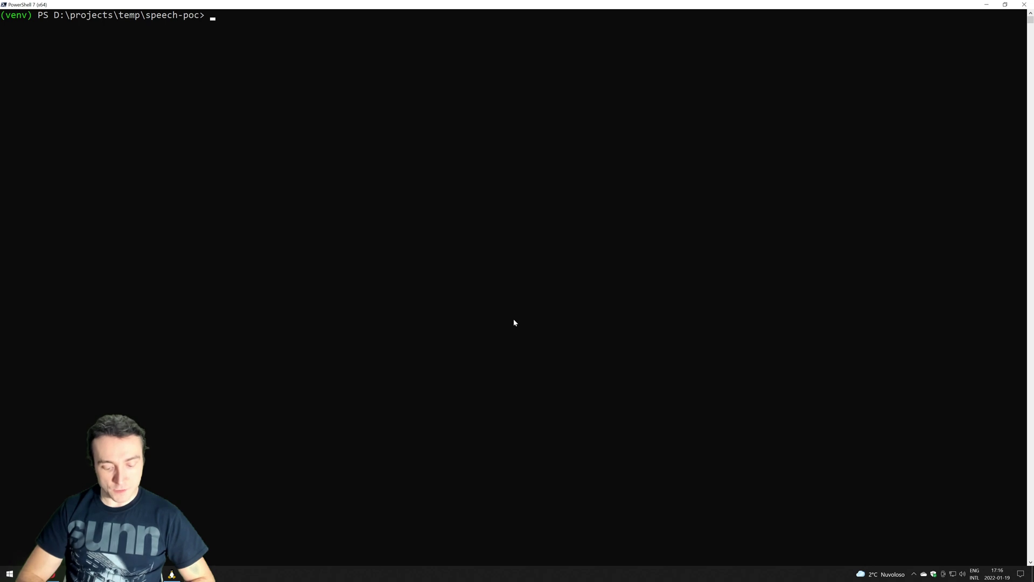
type("las gen")
Show the las and las gen --help output, highlighting the --write-transcript and --write-json options
key("Return")
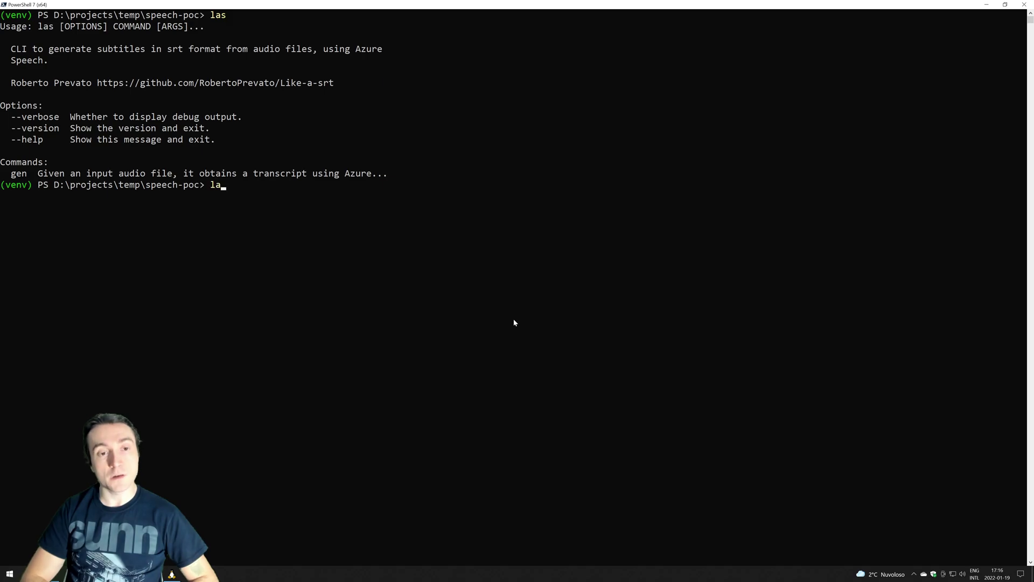
type("s gen --he")
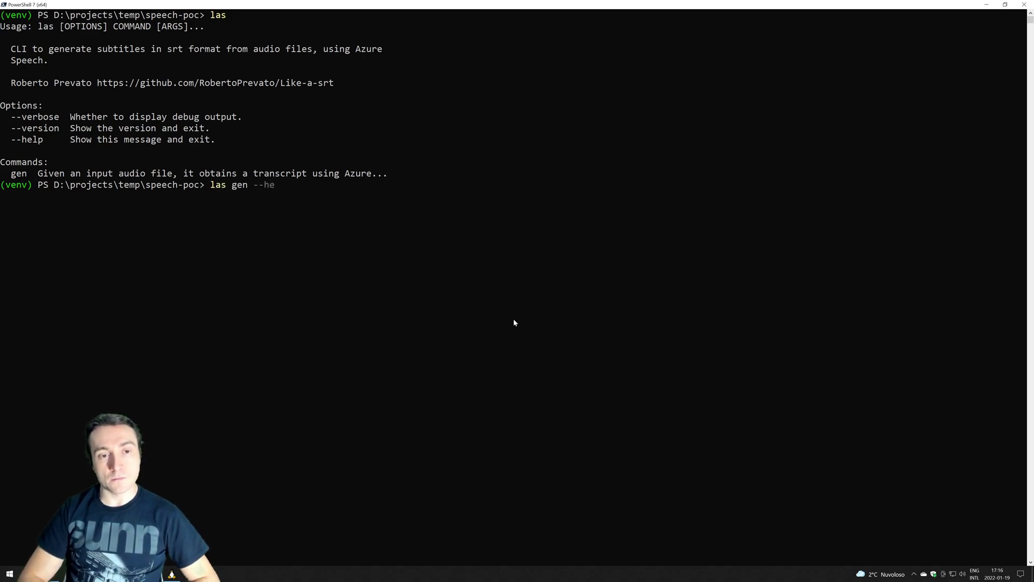
type("lp")
key("Return")
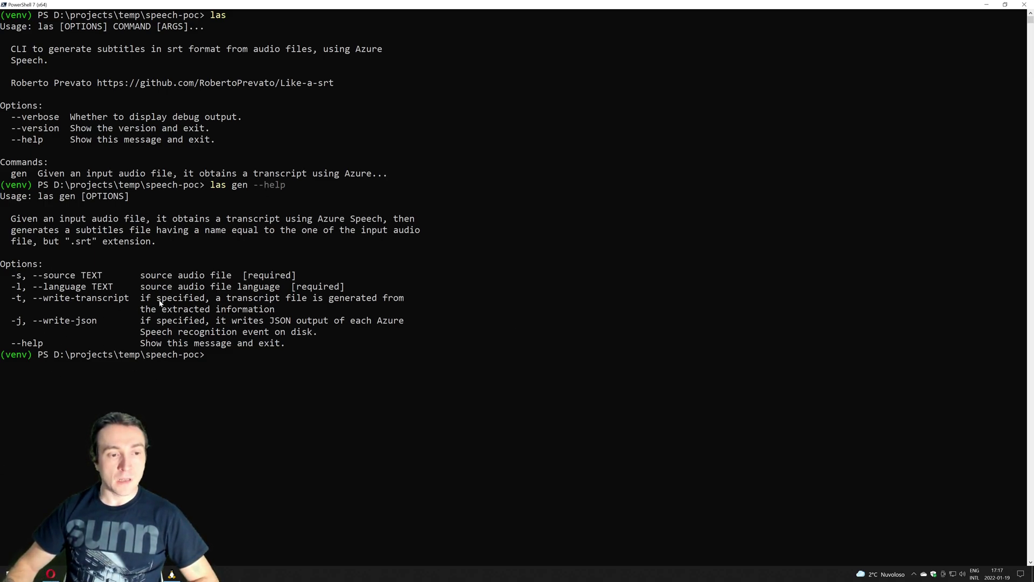
left_click(14, 299)
left_click_drag(81, 303, 120, 299)
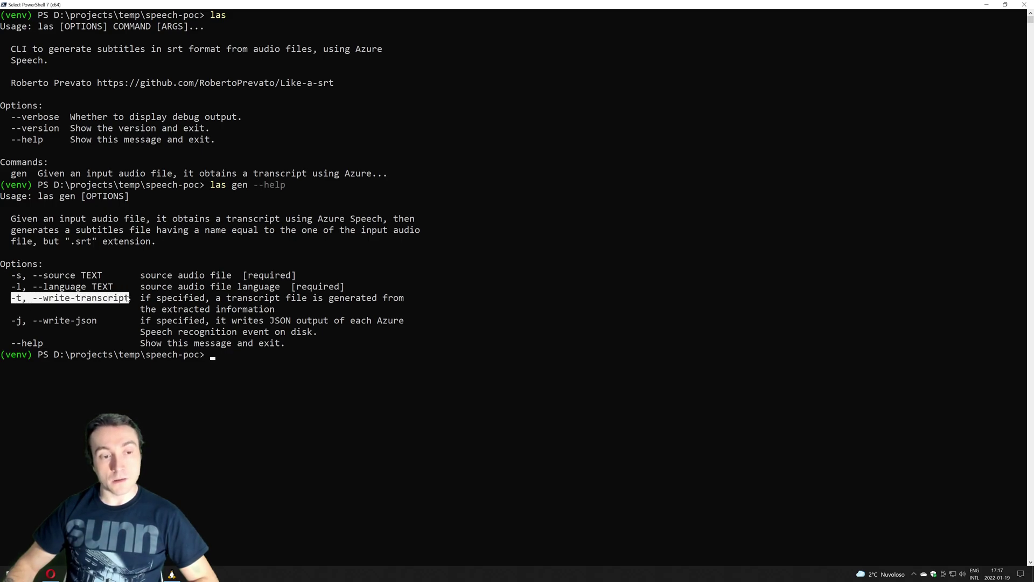
left_click(127, 298)
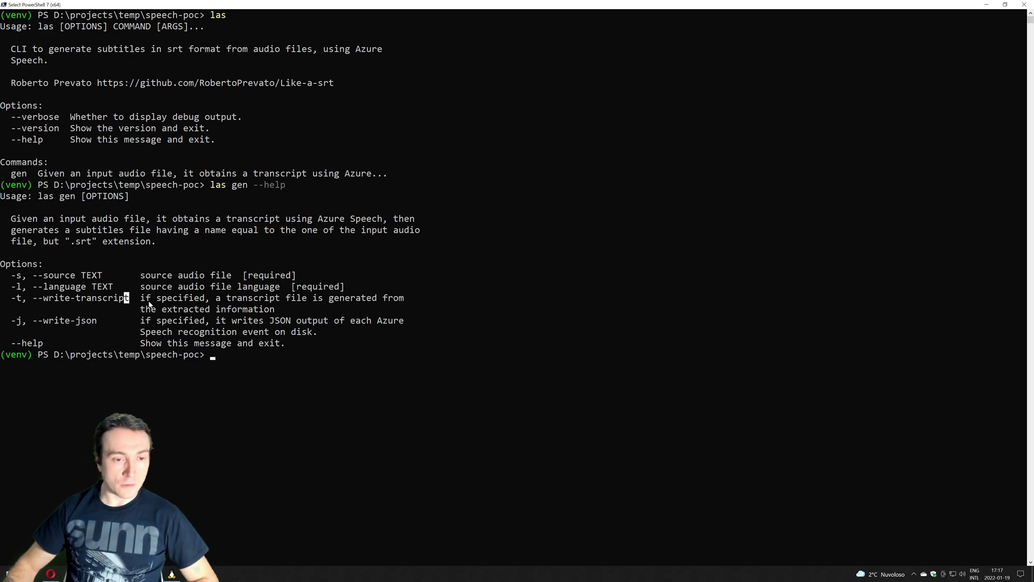
left_click_drag(142, 299, 384, 302)
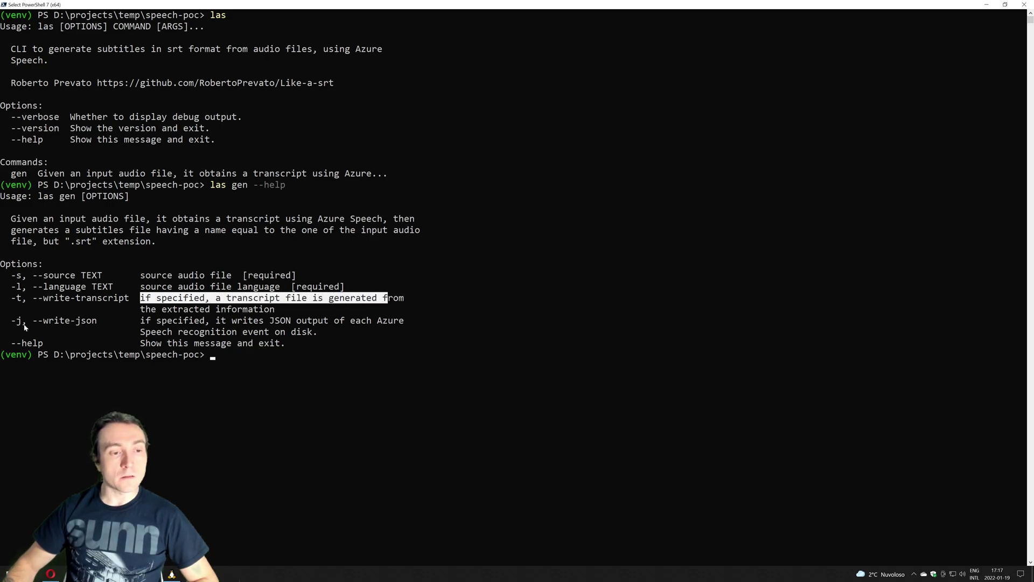
left_click_drag(39, 322, 97, 323)
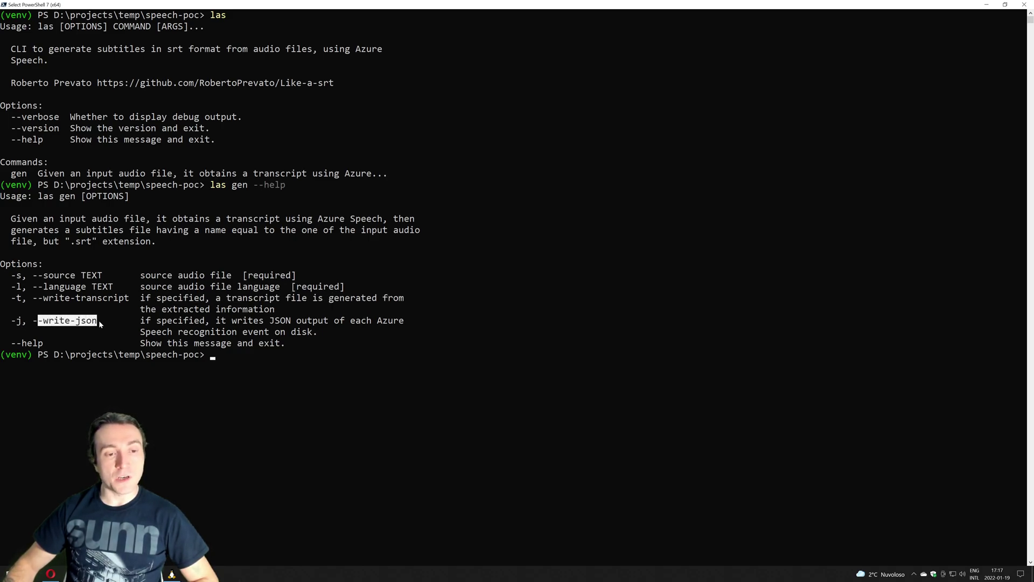
left_click_drag(320, 334, 155, 322)
type("l")
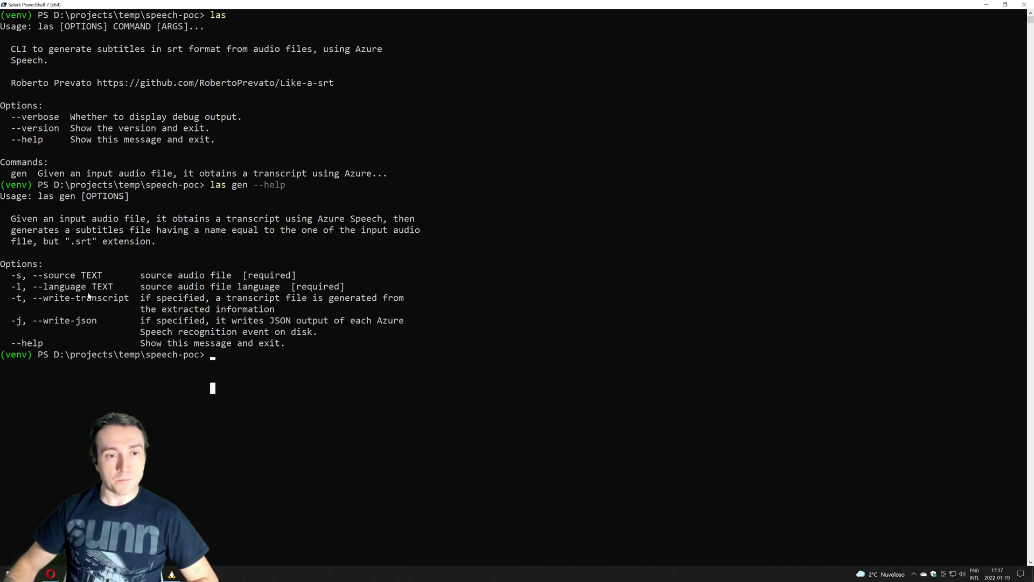
type("as gen -")
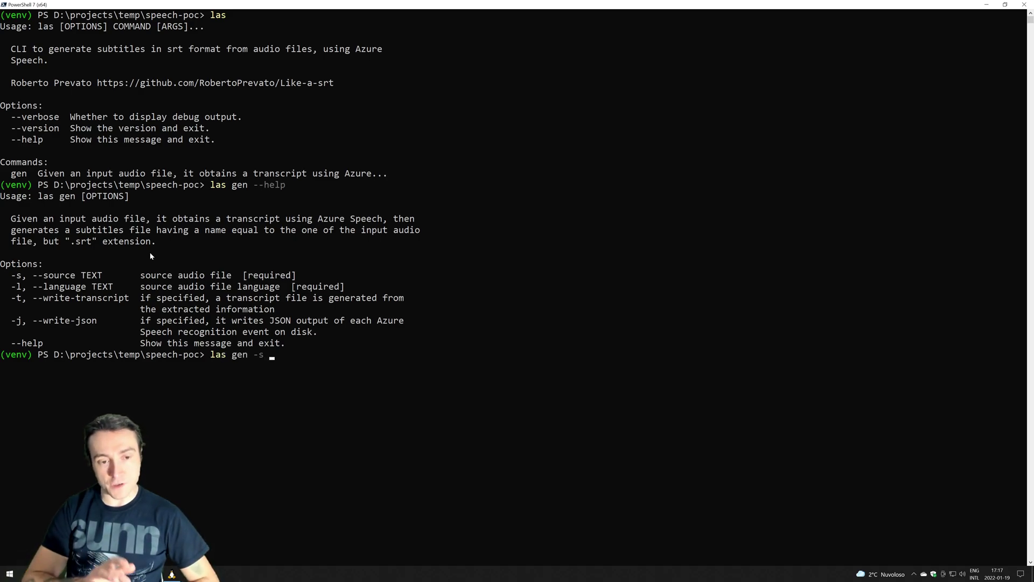
type("s ")
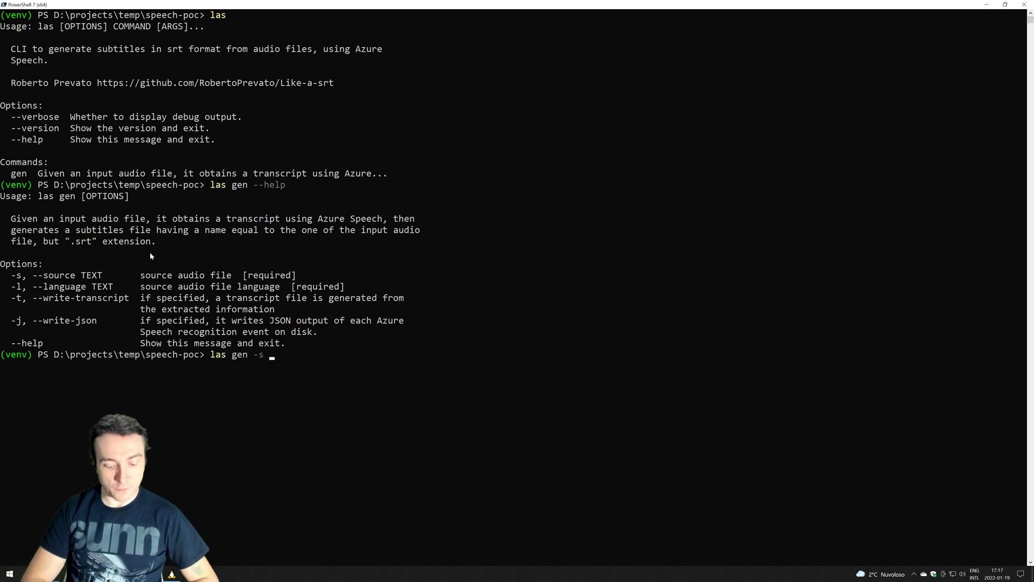
type("06")
Type a las gen command with source .\06-aad-m2m.wav, then bring up VS Code's Open File dialog
key("Tab")
key("Tab")
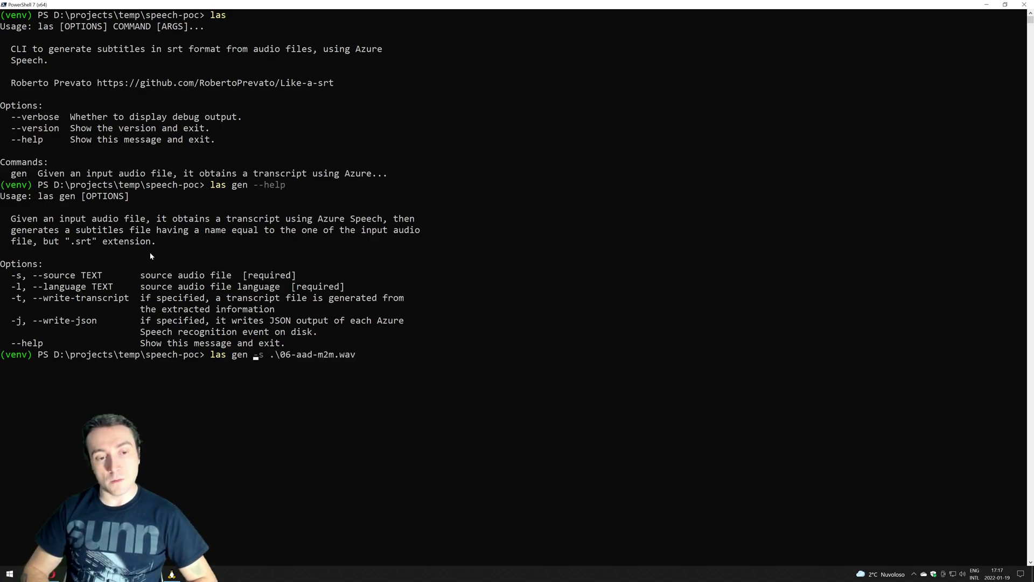
key("Left")
key("Left")
key("Left")
key("Right")
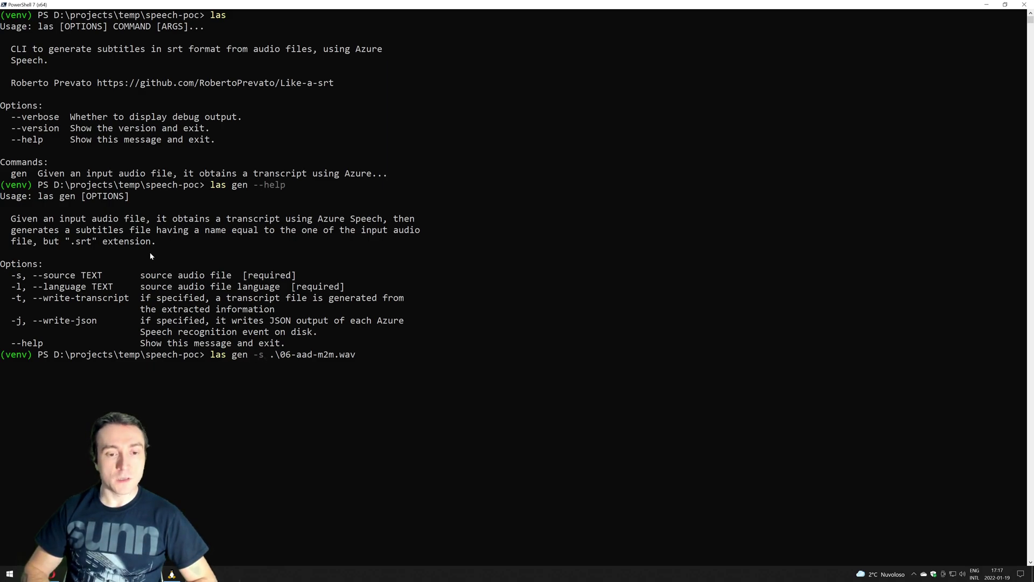
key("Right")
key("Right")
key("Right")
key("Right")
key("Right")
key("Right")
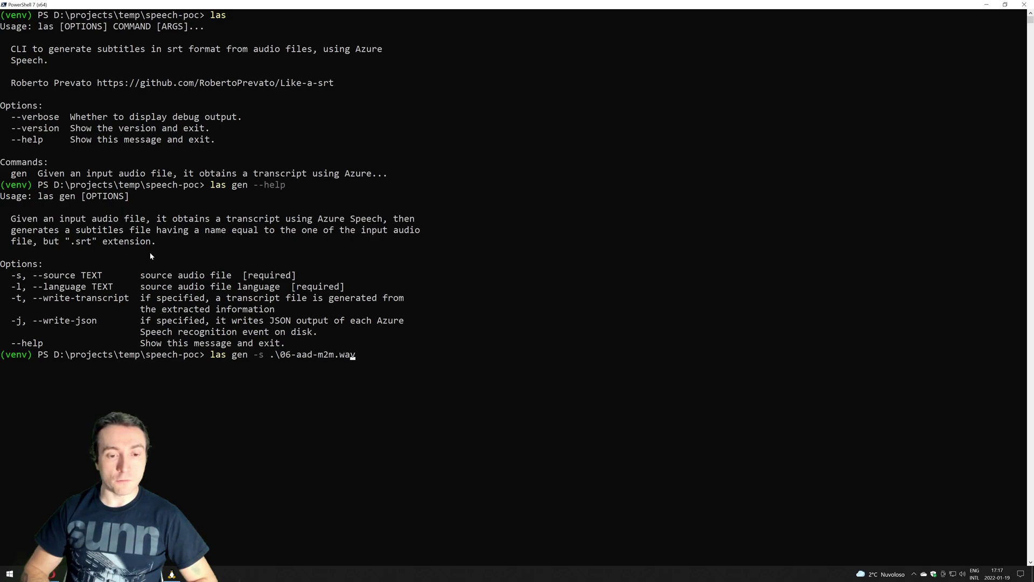
key("Right")
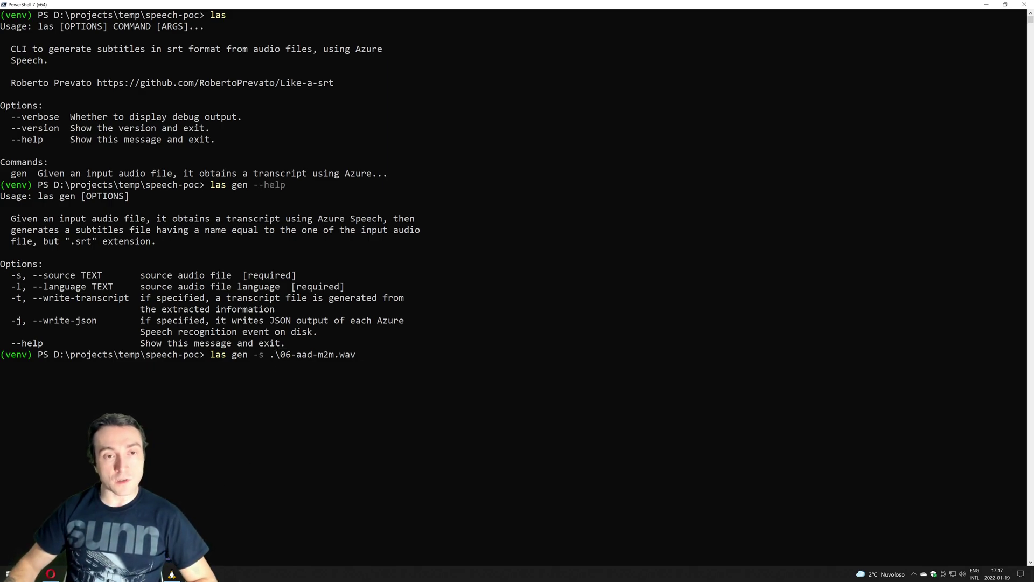
key("alt+Tab")
key("ctrl+o")
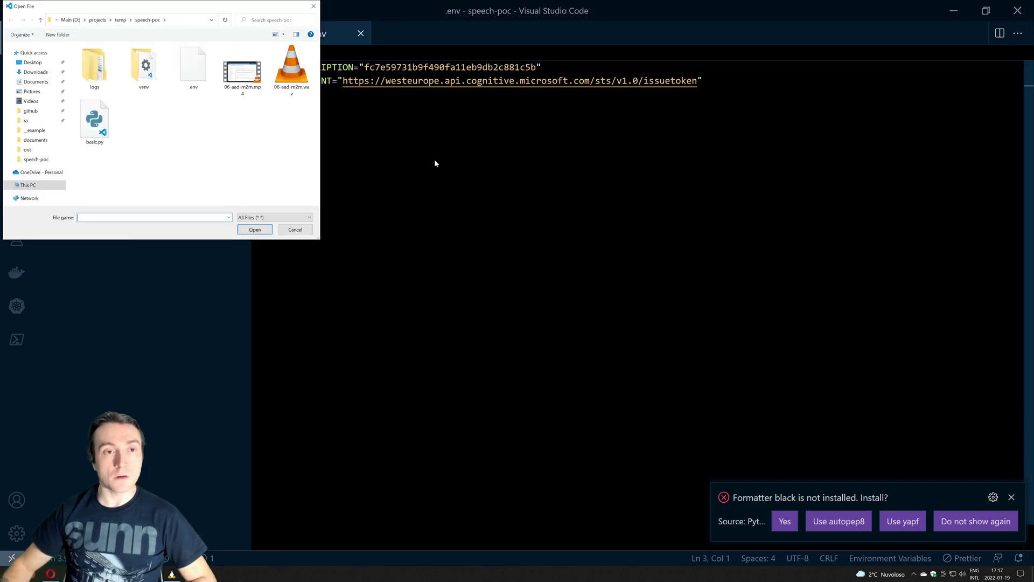
Open temp\_example\06-aad-m2m.srt and read through its subtitles down to entry 117
left_click(119, 20)
double_click(113, 60)
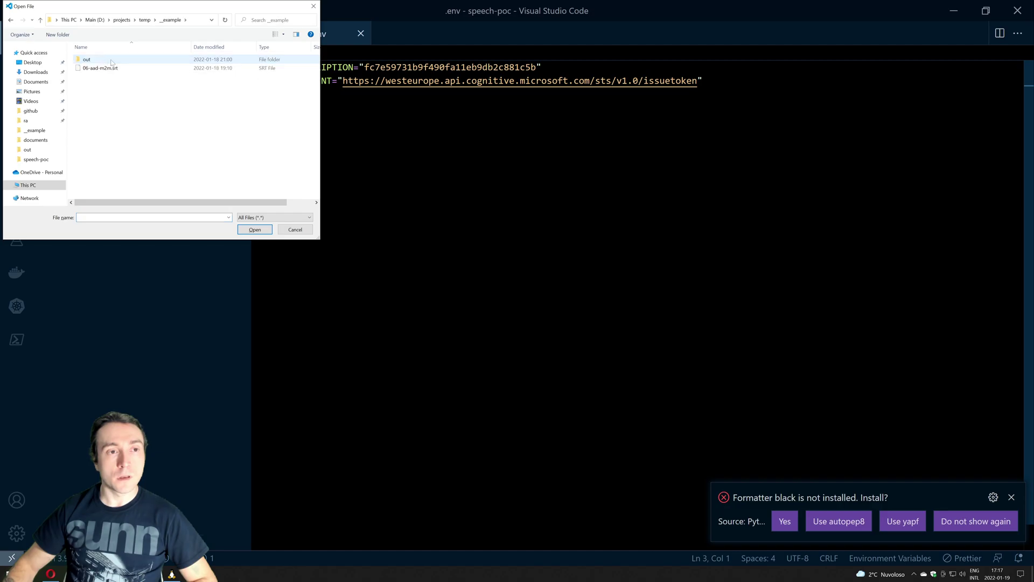
double_click(99, 69)
scroll(517, 299, "up", 9)
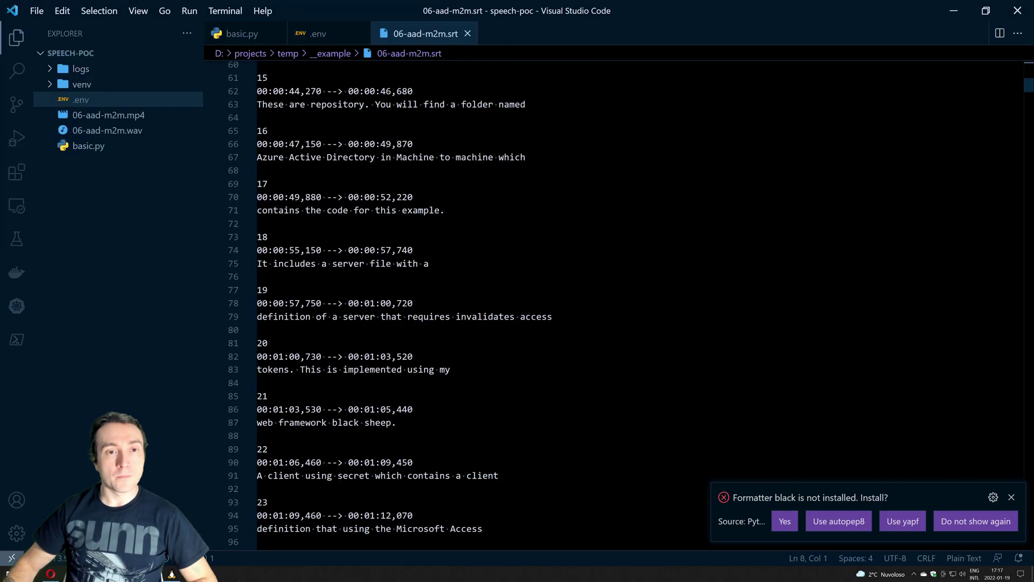
scroll(517, 299, "up", 9)
scroll(517, 299, "up", 10)
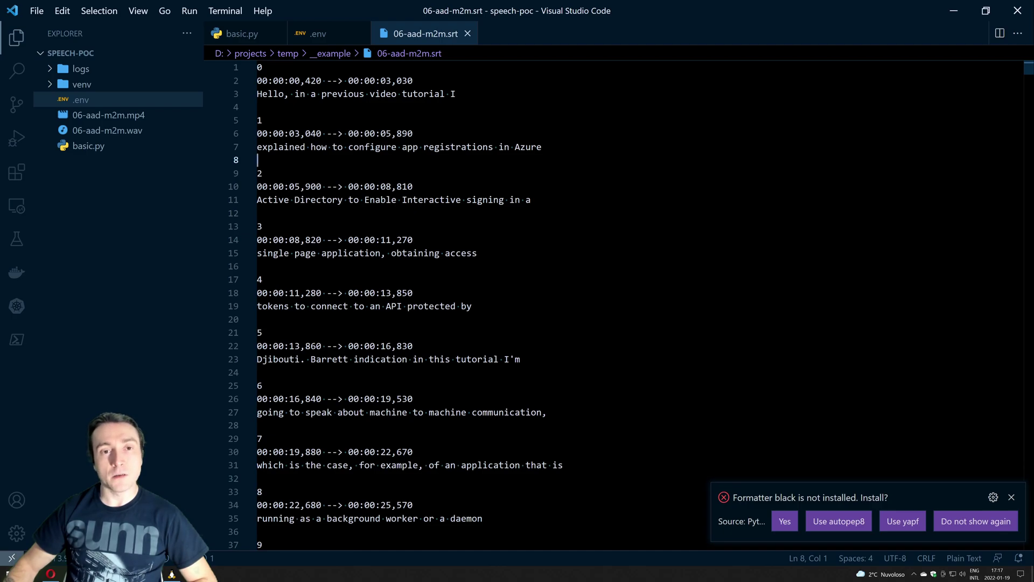
left_click_drag(458, 94, 257, 93)
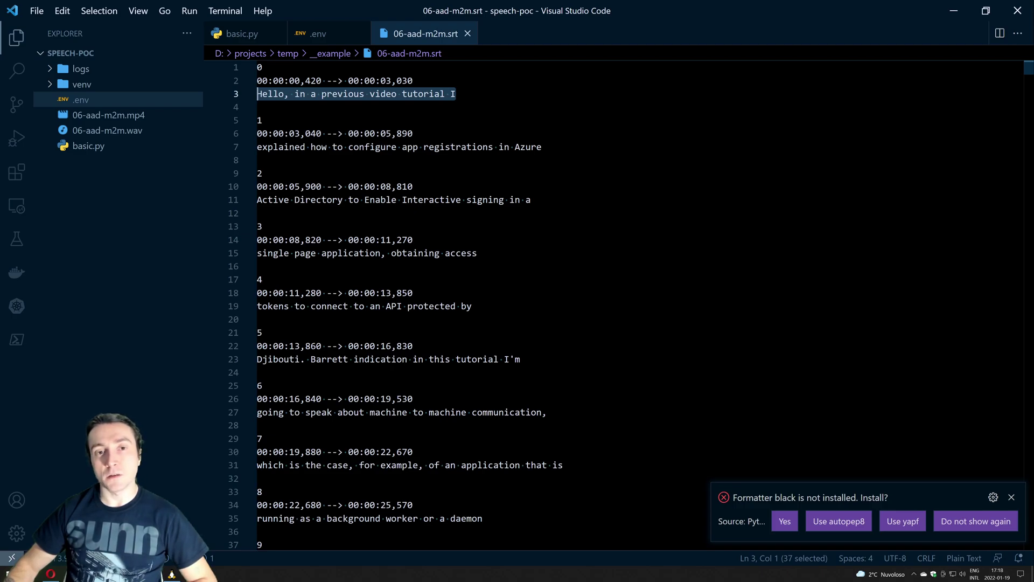
scroll(613, 299, "down", 7)
scroll(615, 300, "down", 17)
scroll(614, 299, "down", 18)
scroll(613, 298, "down", 20)
scroll(615, 299, "down", 20)
scroll(614, 299, "down", 19)
scroll(614, 299, "down", 15)
scroll(615, 299, "down", 12)
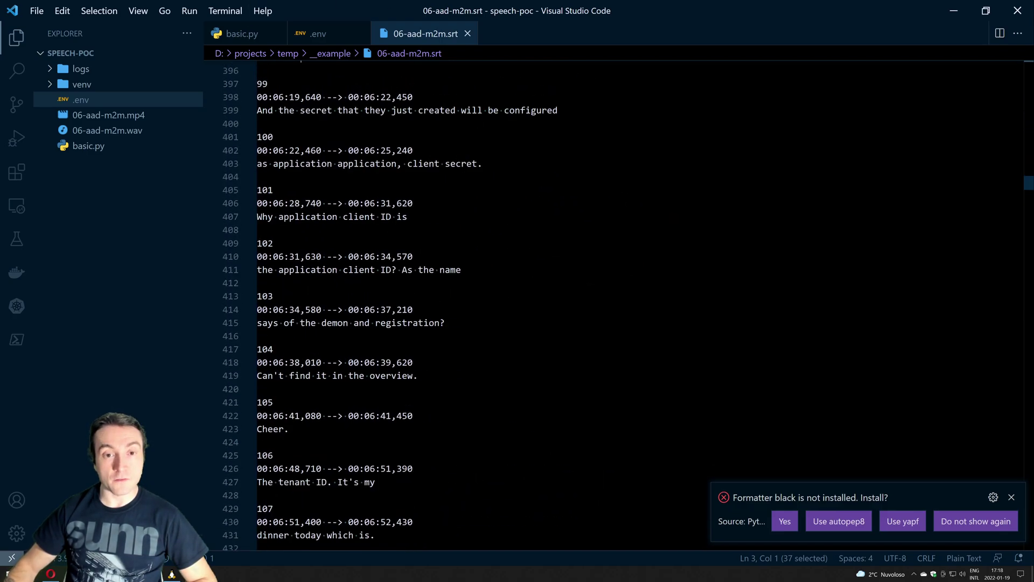
scroll(614, 299, "down", 11)
scroll(614, 300, "down", 9)
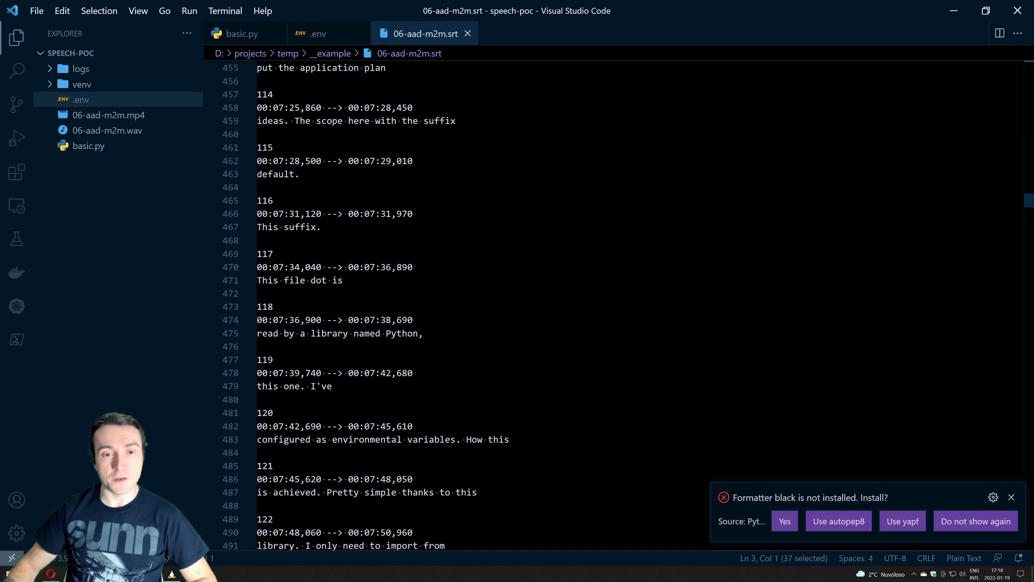
left_click(322, 226)
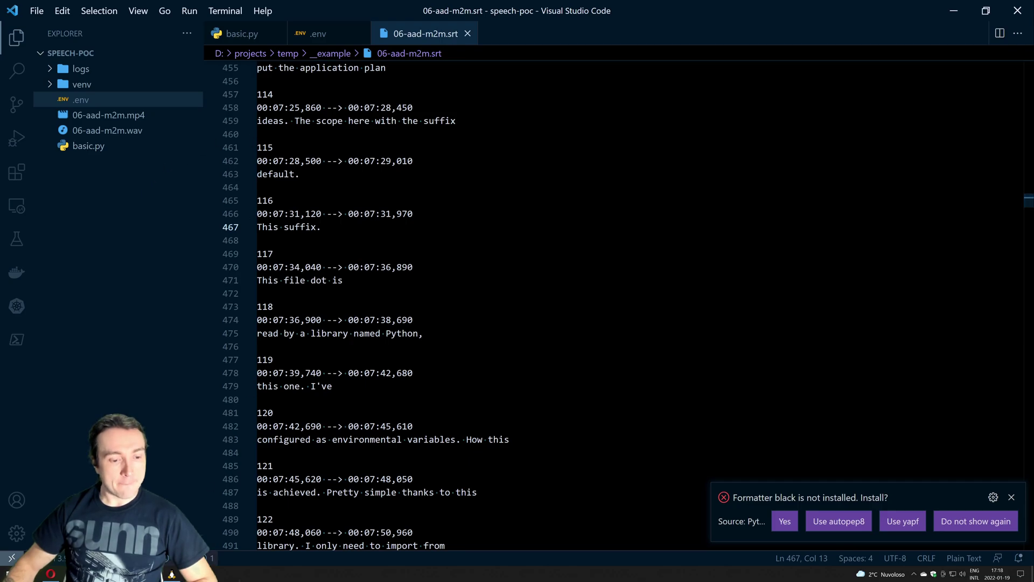
key("Down")
key("Down")
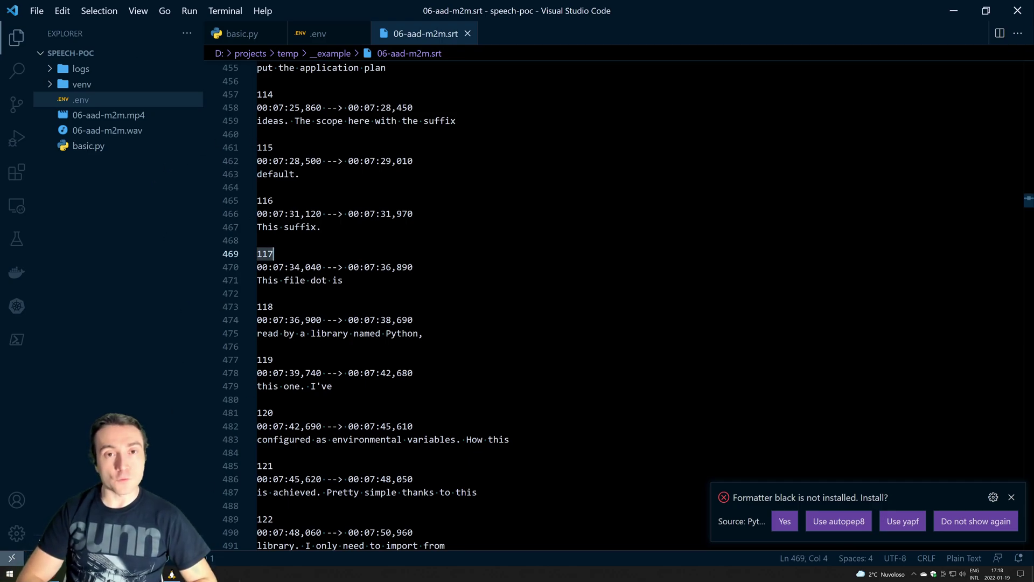
key("ctrl+o")
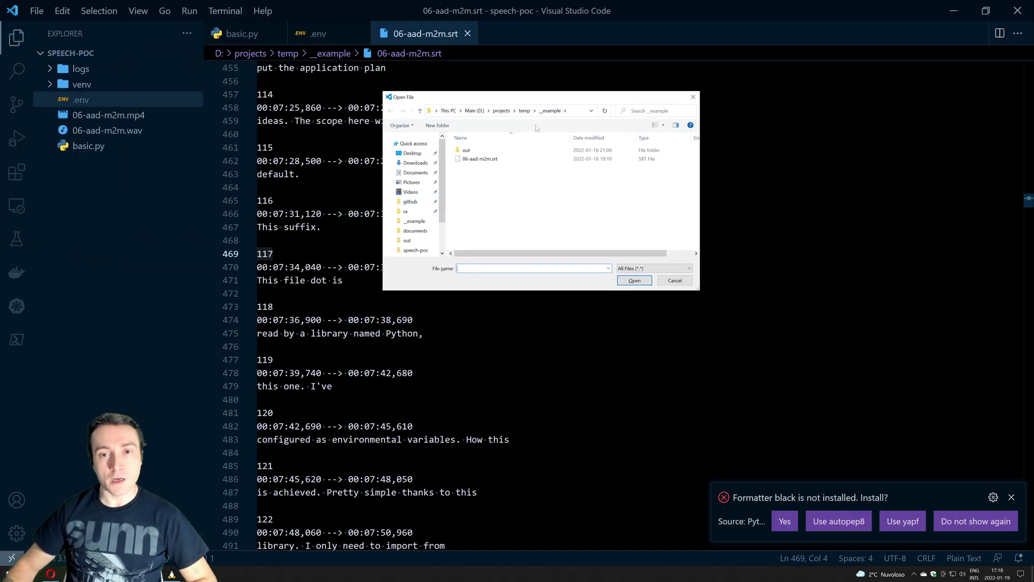
Open out\evt-0.json to view the recognition events with per-word offsets and durations
double_click(477, 151)
left_click(483, 150)
left_click(634, 280)
scroll(628, 305, "up", 5)
scroll(622, 306, "up", 20)
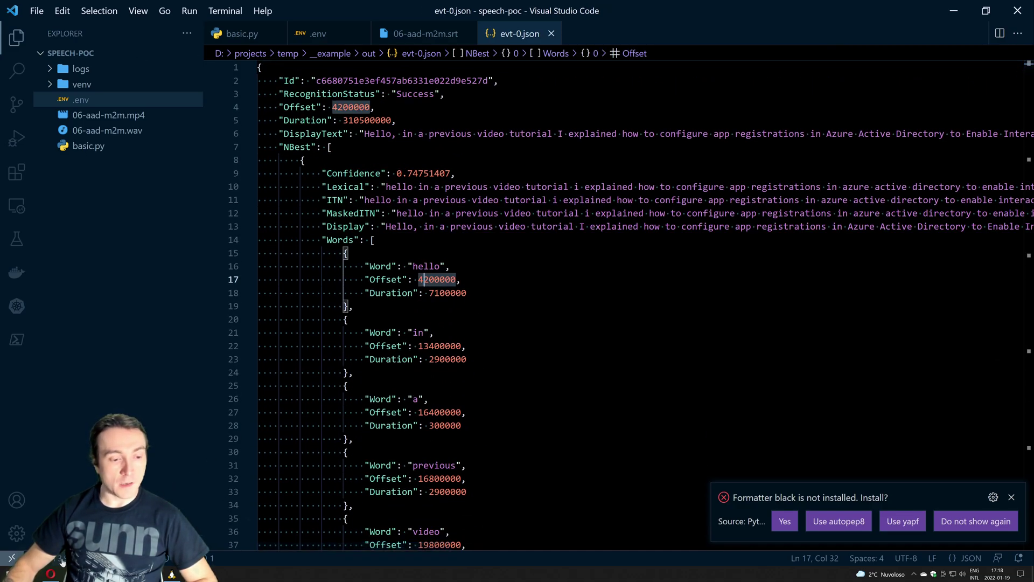
Open likeasrt/domain/azurespeech.py in the Like-a-srt GitHub repository
left_click(51, 573)
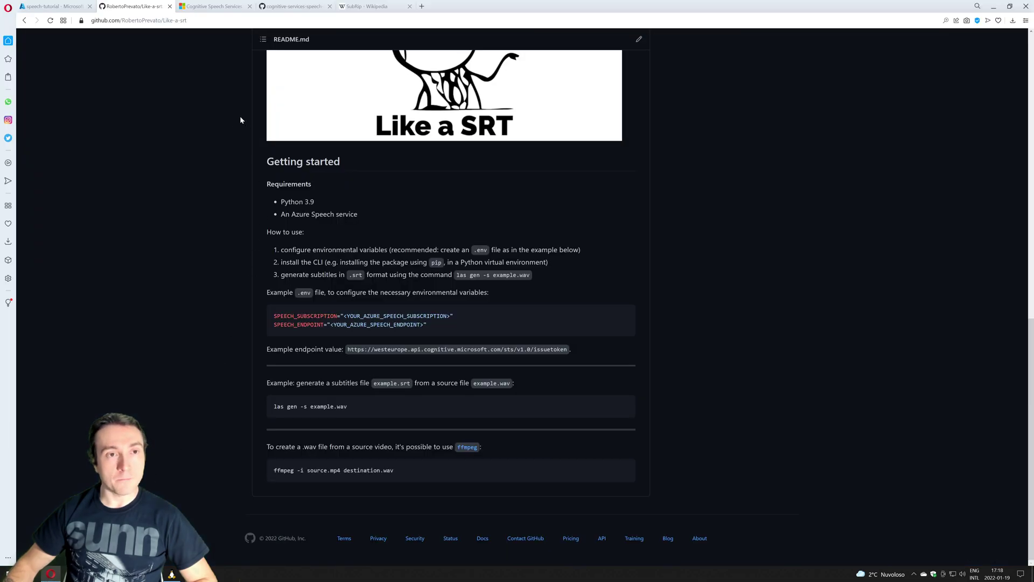
scroll(239, 120, "up", 5)
scroll(196, 138, "up", 2)
left_click(283, 91)
left_click(282, 216)
left_click(291, 217)
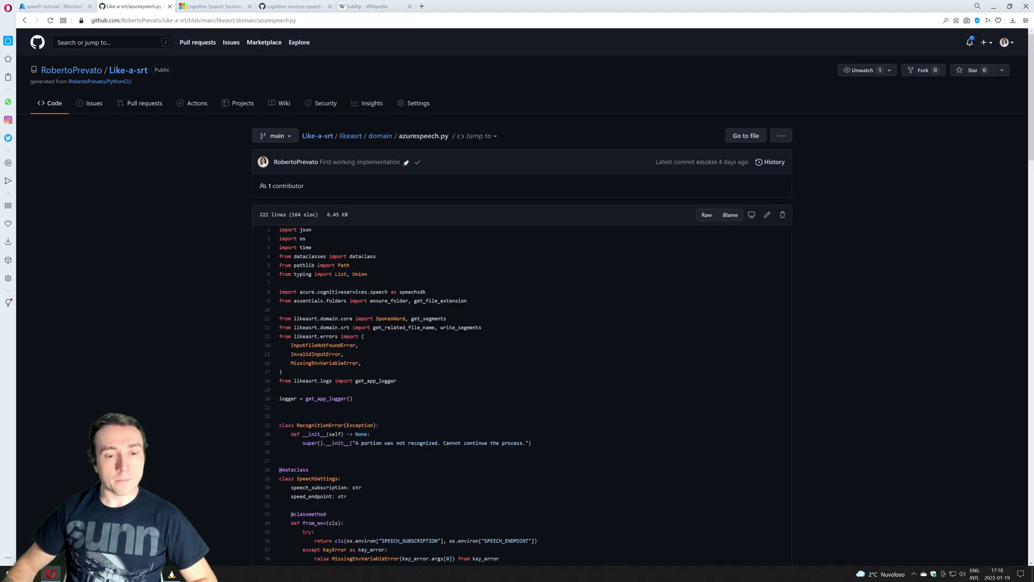
scroll(391, 381, "down", 3)
scroll(421, 371, "down", 5)
scroll(421, 371, "down", 5)
scroll(395, 330, "down", 2)
scroll(375, 280, "up", 3)
scroll(376, 279, "up", 1)
scroll(375, 280, "up", 1)
scroll(375, 280, "up", 1)
scroll(375, 280, "up", 1)
Highlight the request_word_level_timestamps comment and call in extract_recognition
left_click(324, 445)
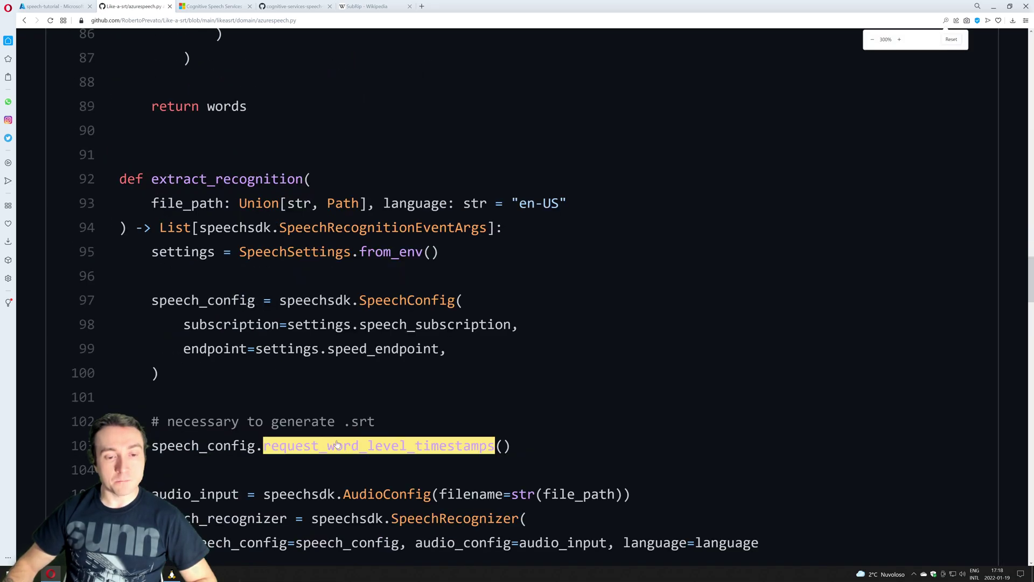
left_click(319, 457)
left_click_drag(521, 444, 146, 417)
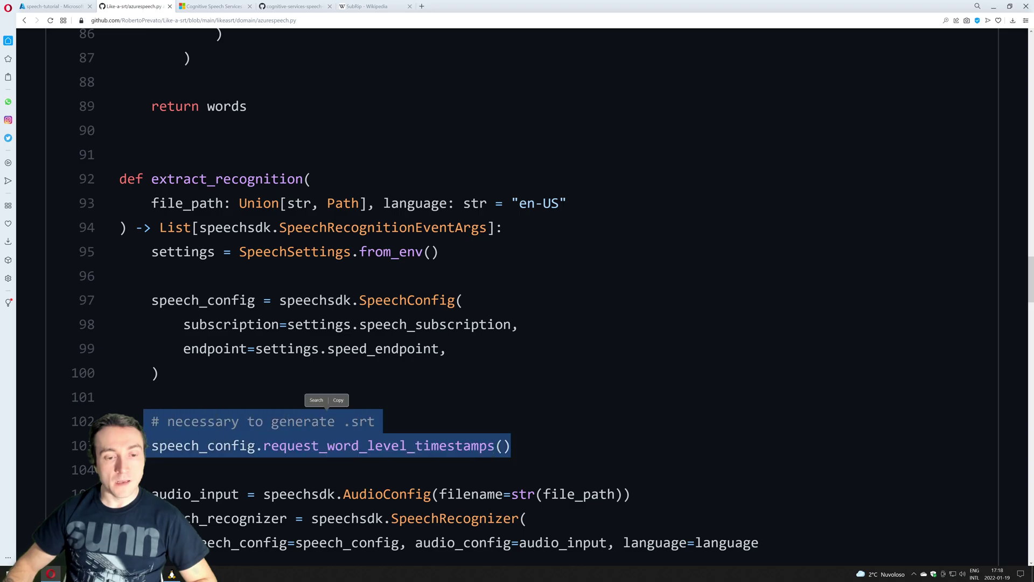
left_click(312, 395)
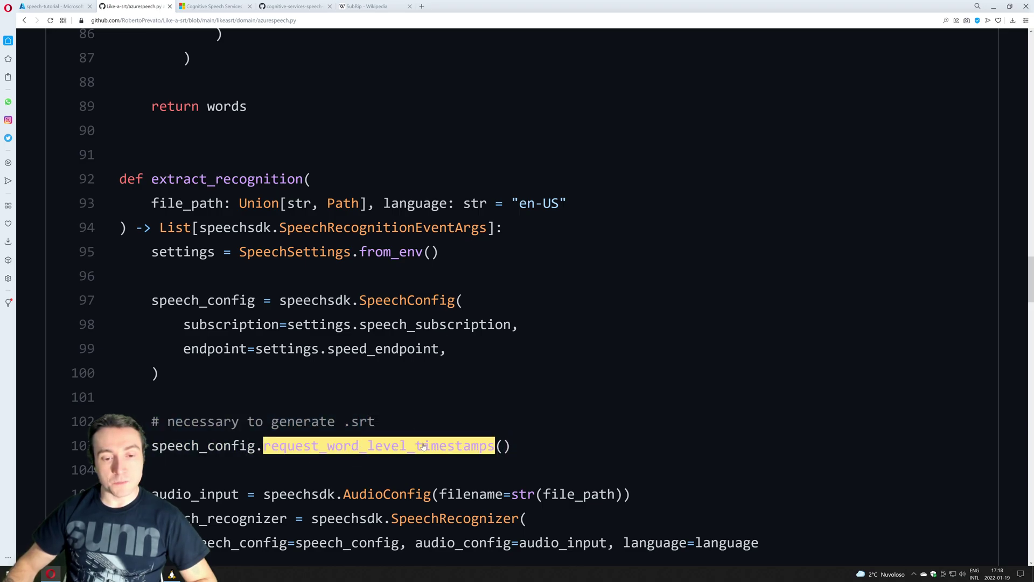
scroll(428, 559, "down", 2)
scroll(445, 466, "down", 3)
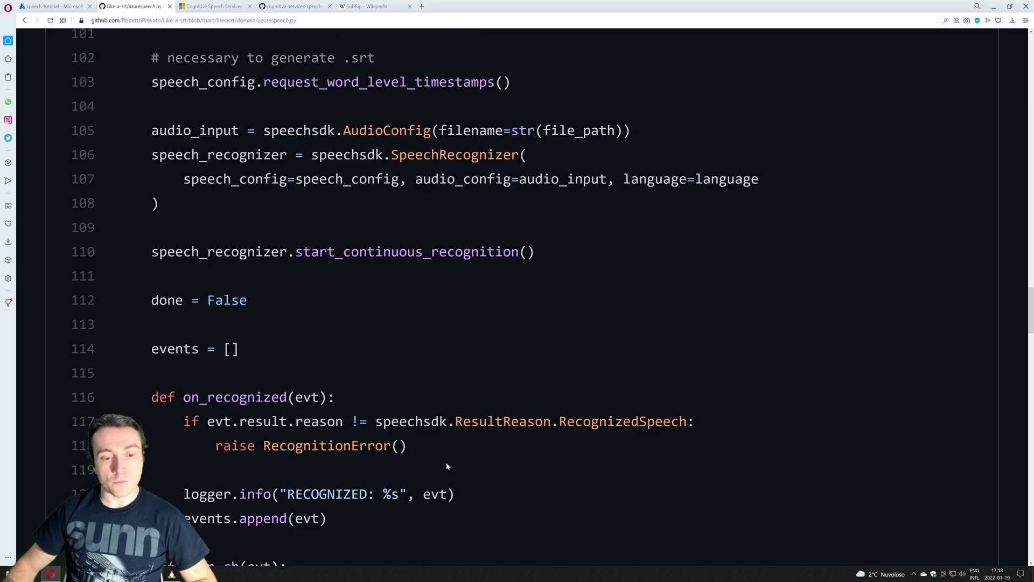
scroll(307, 391, "down", 1)
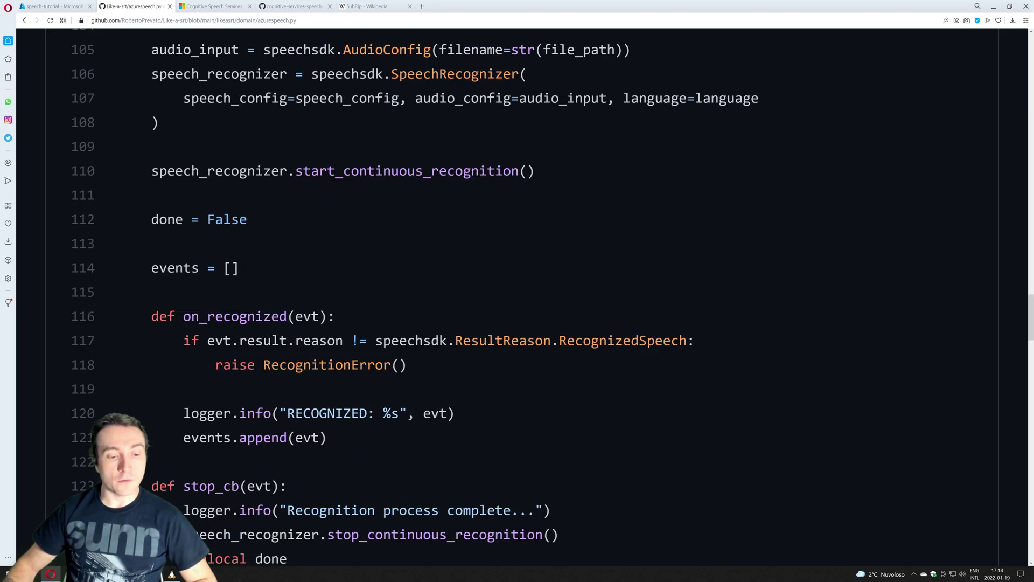
Review hello's Offset 4200000 and Duration 7100000 in evt-0.json, then return to 06-aad-m2m.srt
key("alt+Tab")
key("Down")
key("Down")
key("Down")
scroll(614, 307, "down", 1)
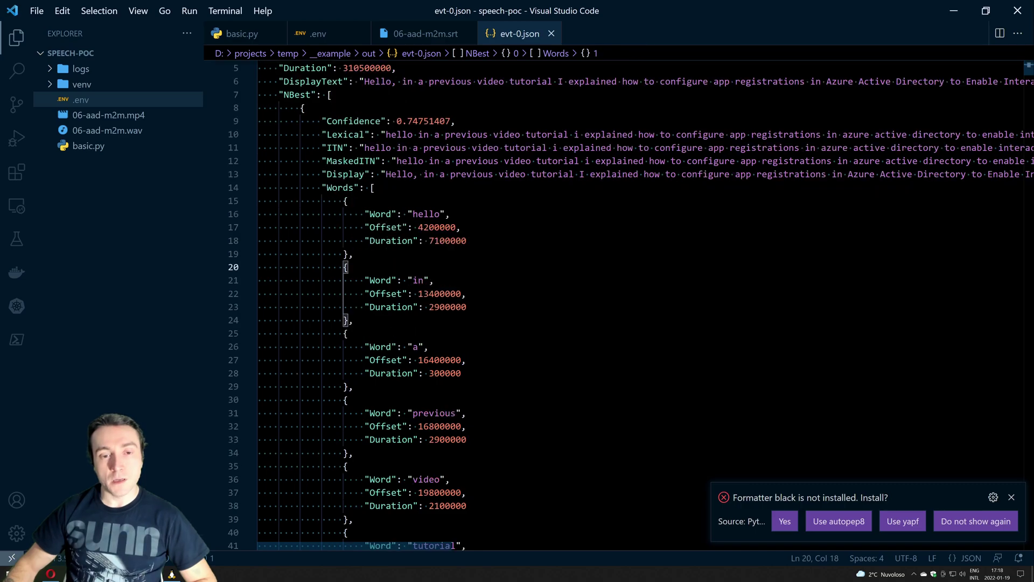
scroll(614, 307, "down", 2)
left_click_drag(325, 135, 365, 135)
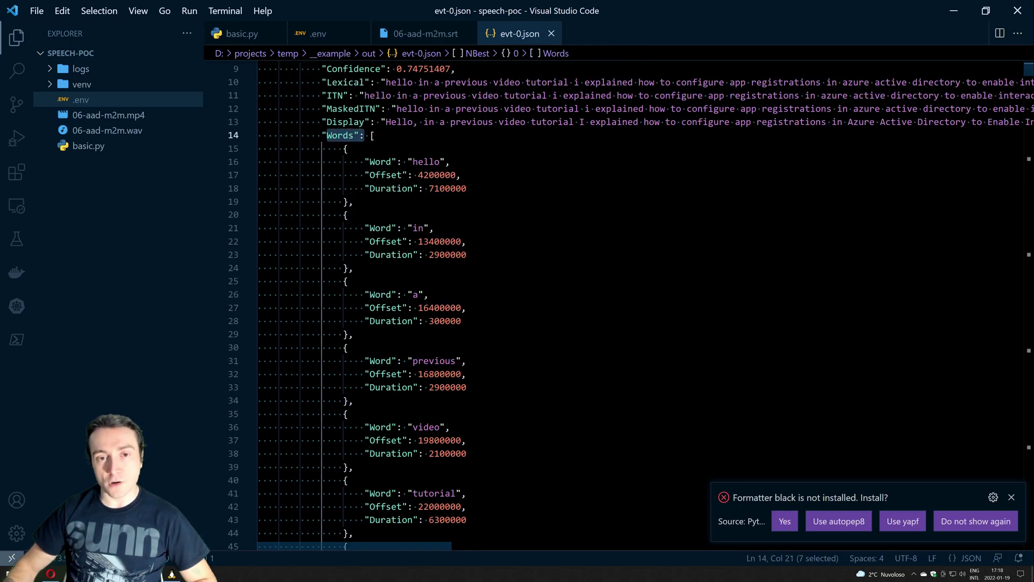
key("Down")
key("Down")
key("Down")
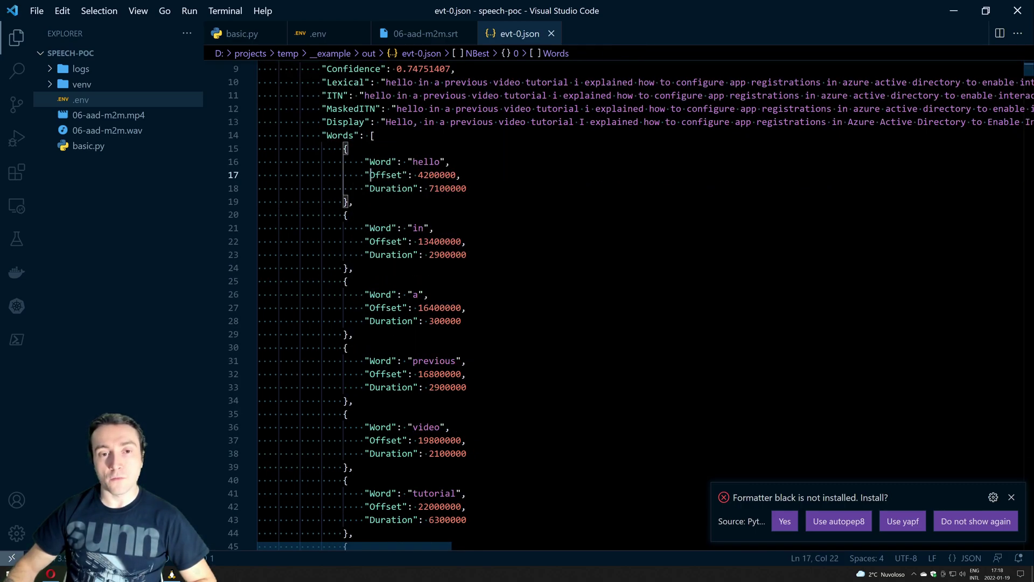
key("Down")
key("shift+Right")
key("shift+Right")
key("shift+Right")
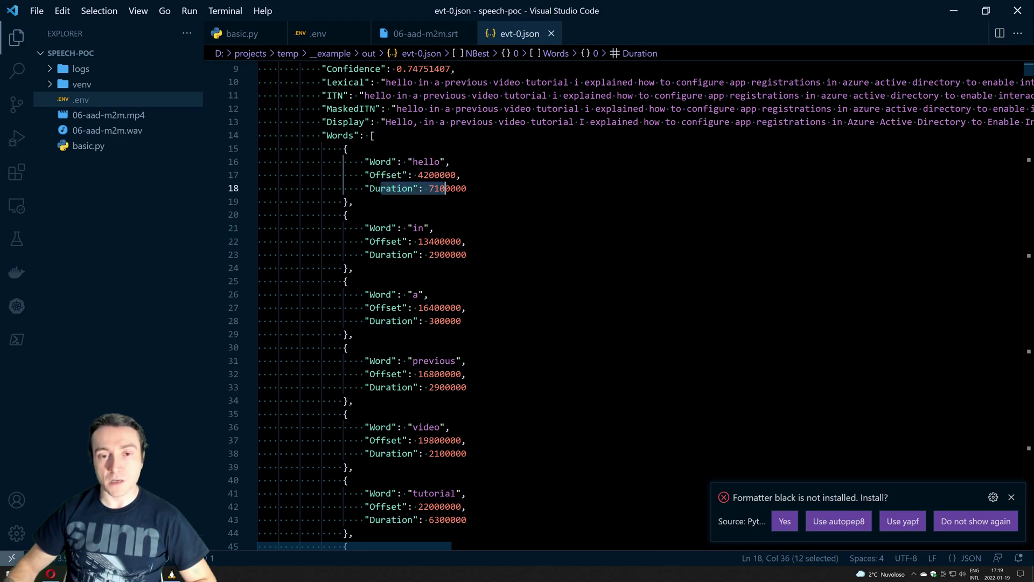
key("End")
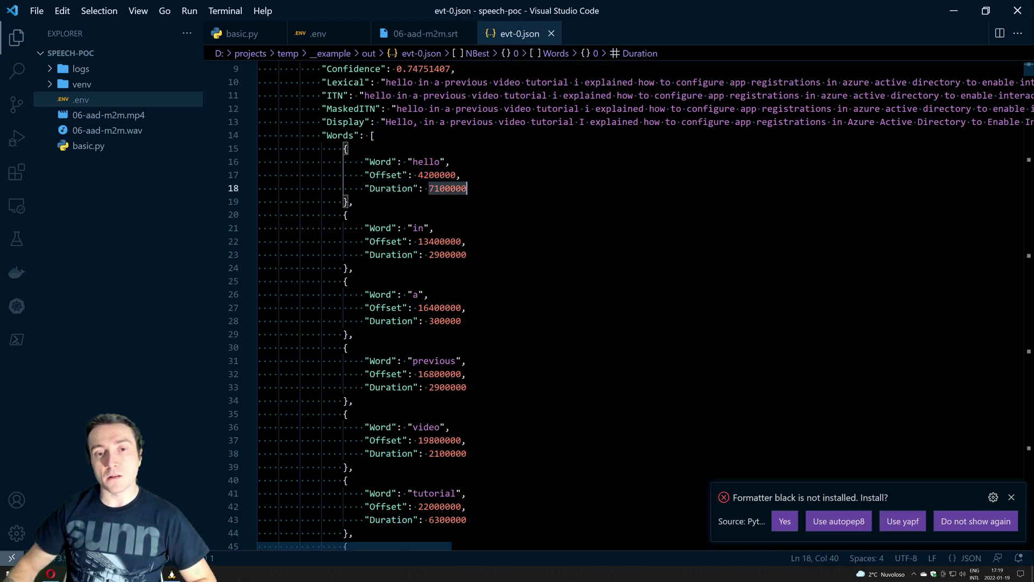
key("Up")
key("Left")
key("Left")
key("Left")
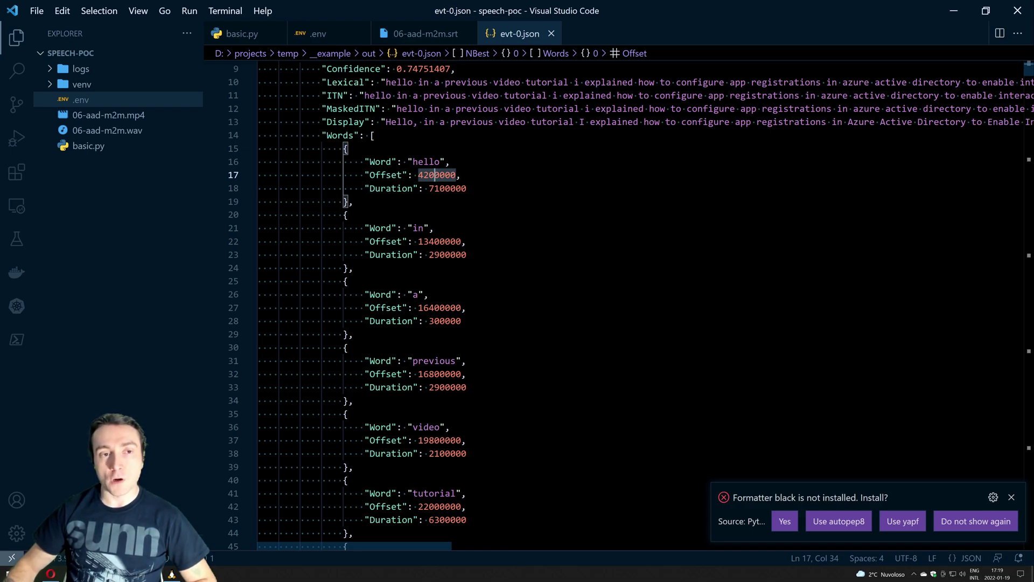
scroll(614, 299, "up", 3)
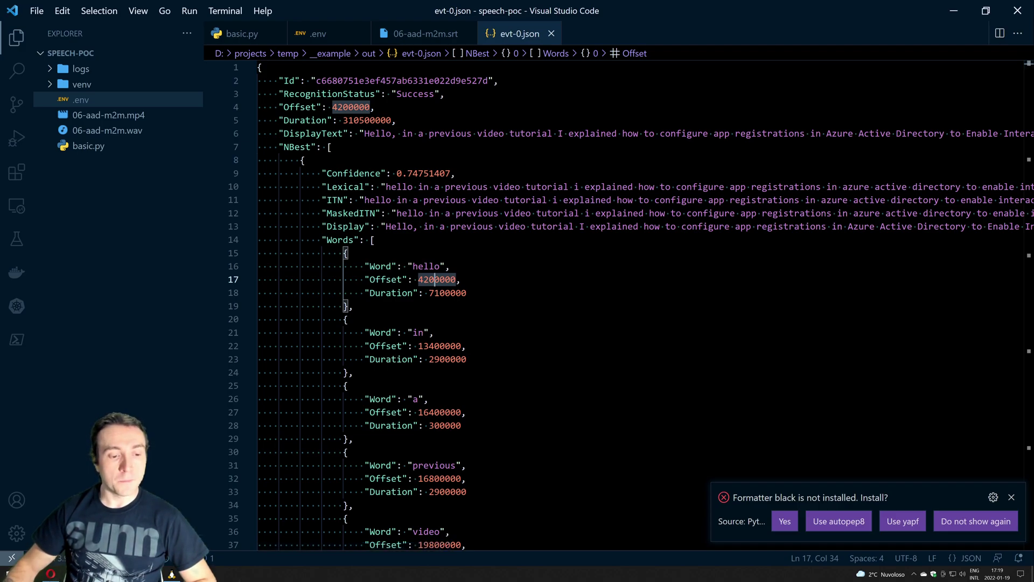
left_click(426, 33)
scroll(517, 307, "up", 3)
scroll(517, 307, "up", 3)
mouse_move(311, 99)
left_mouse_down()
mouse_move(273, 192)
mouse_move(477, 537)
left_mouse_up()
left_click(375, 325)
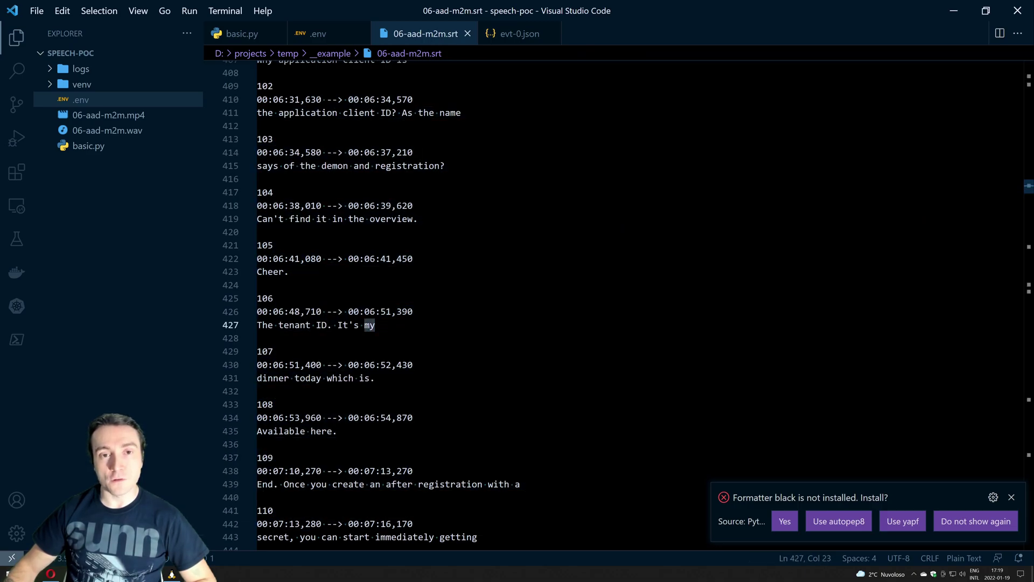
scroll(613, 307, "down", 8)
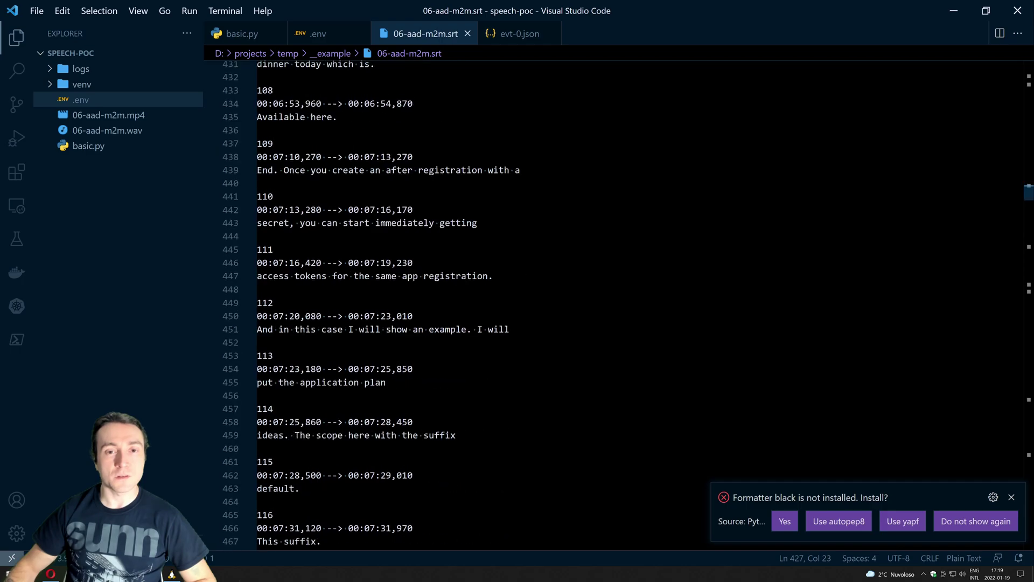
scroll(613, 307, "down", 7)
scroll(615, 307, "down", 4)
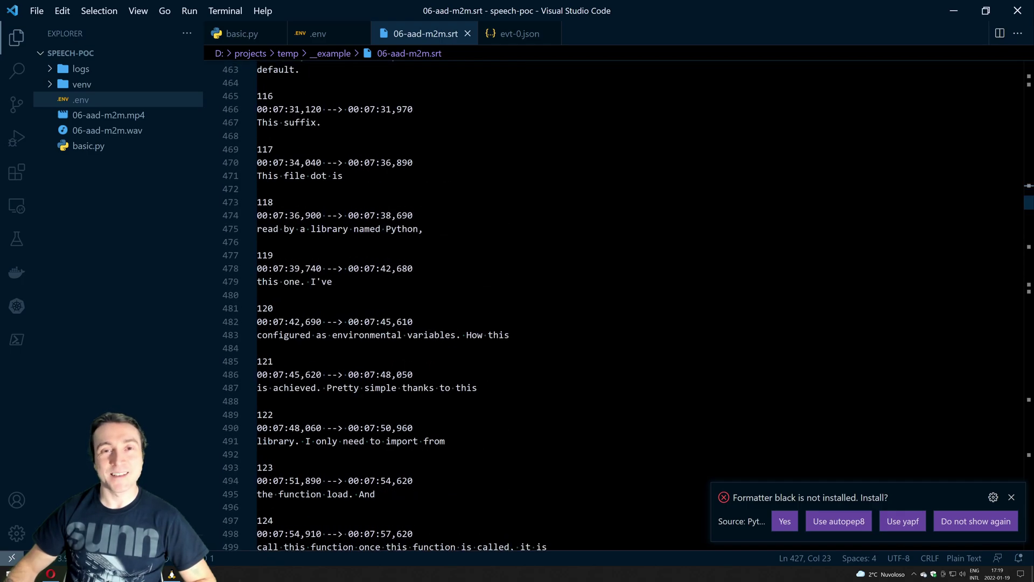